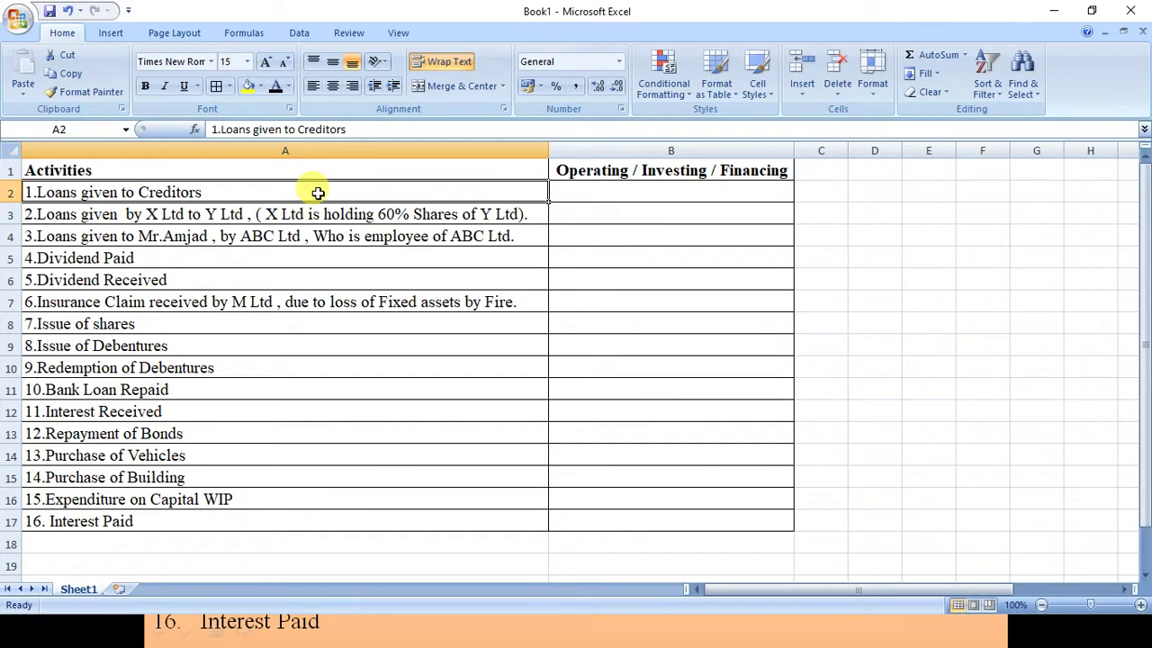
# Apply black font color to cells B2 and B3 to reveal the hidden classifications of the first two loan activities.
pyautogui.press('Right')
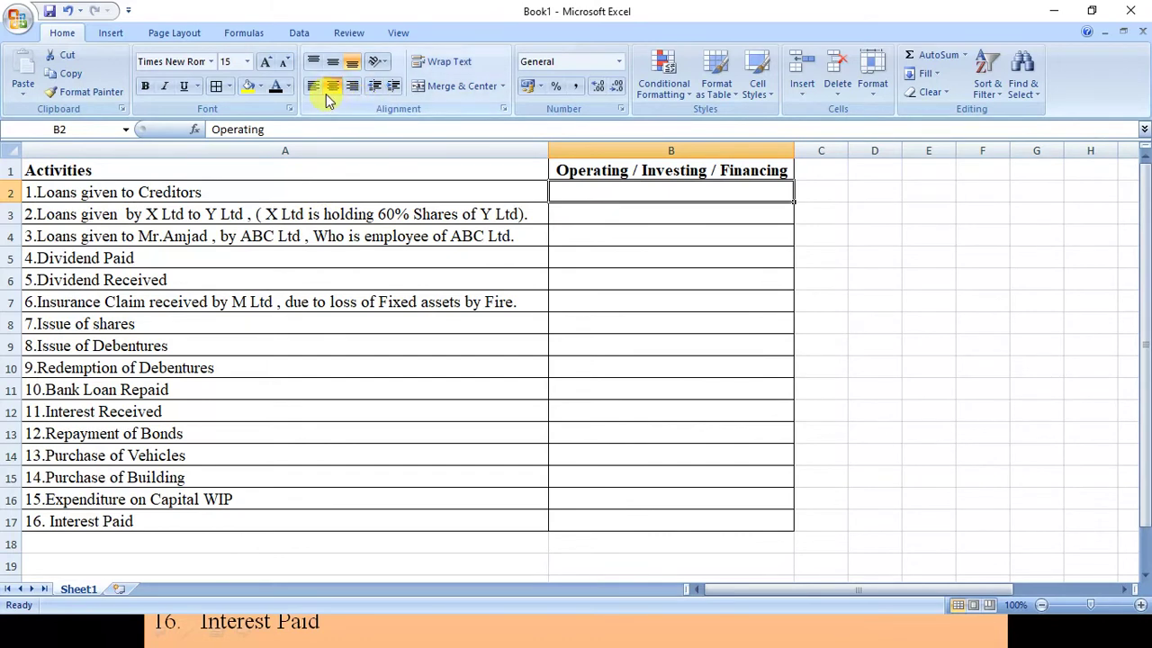
pyautogui.click(276, 87)
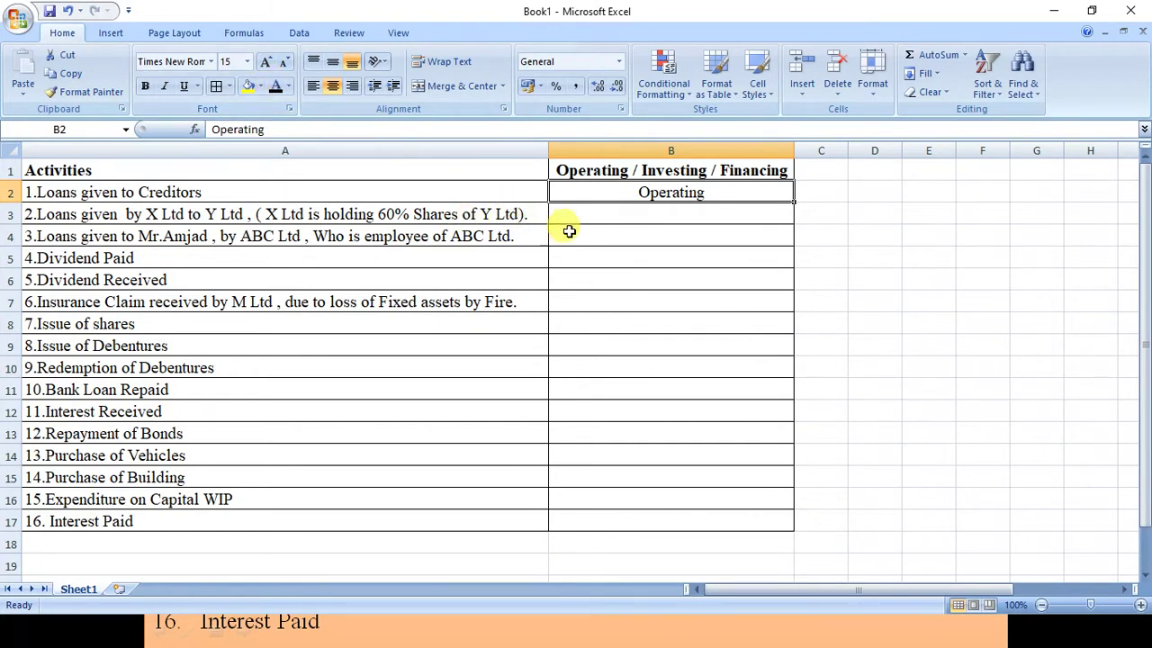
pyautogui.click(490, 215)
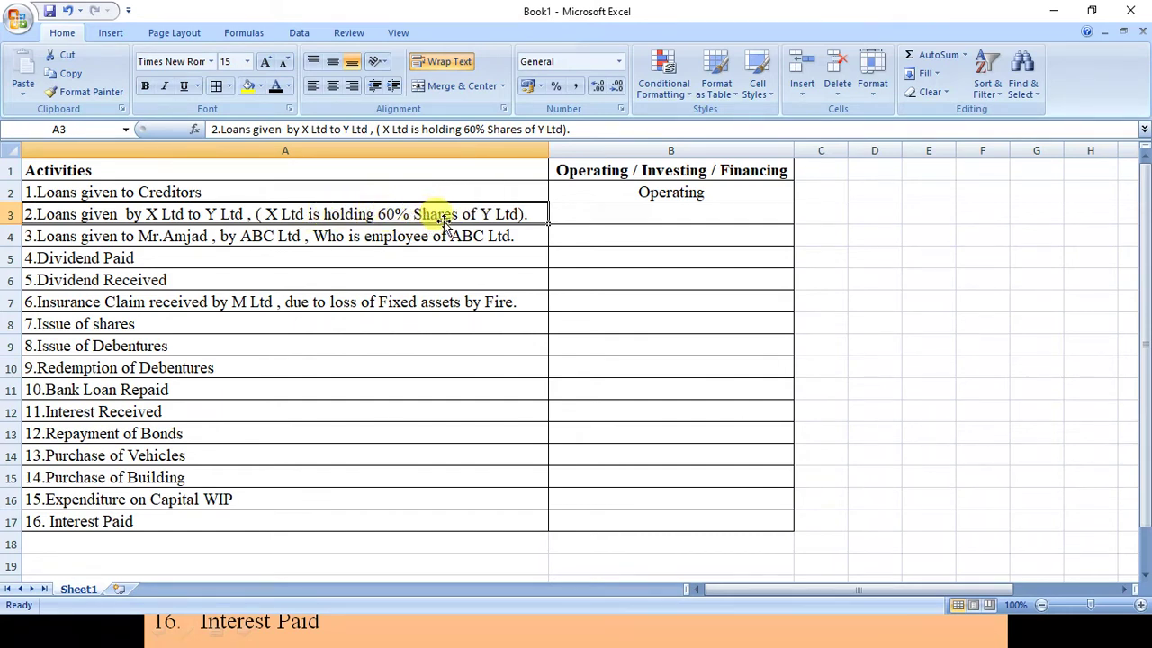
pyautogui.hotkey('ctrl', 'Down')
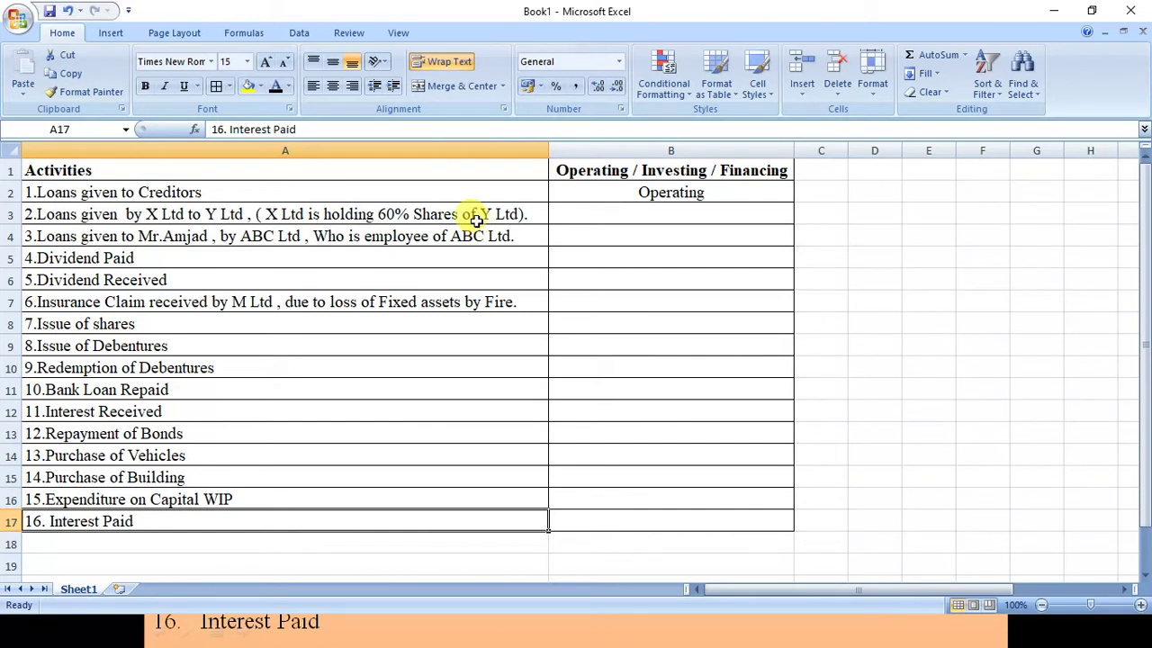
pyautogui.click(629, 213)
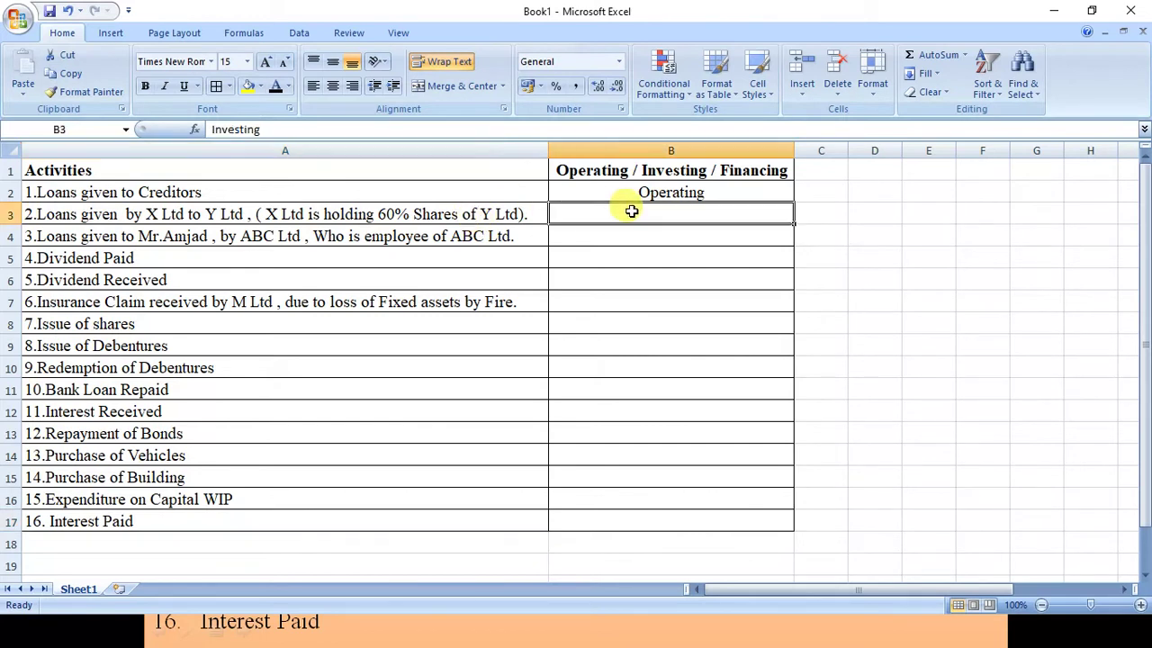
pyautogui.click(276, 88)
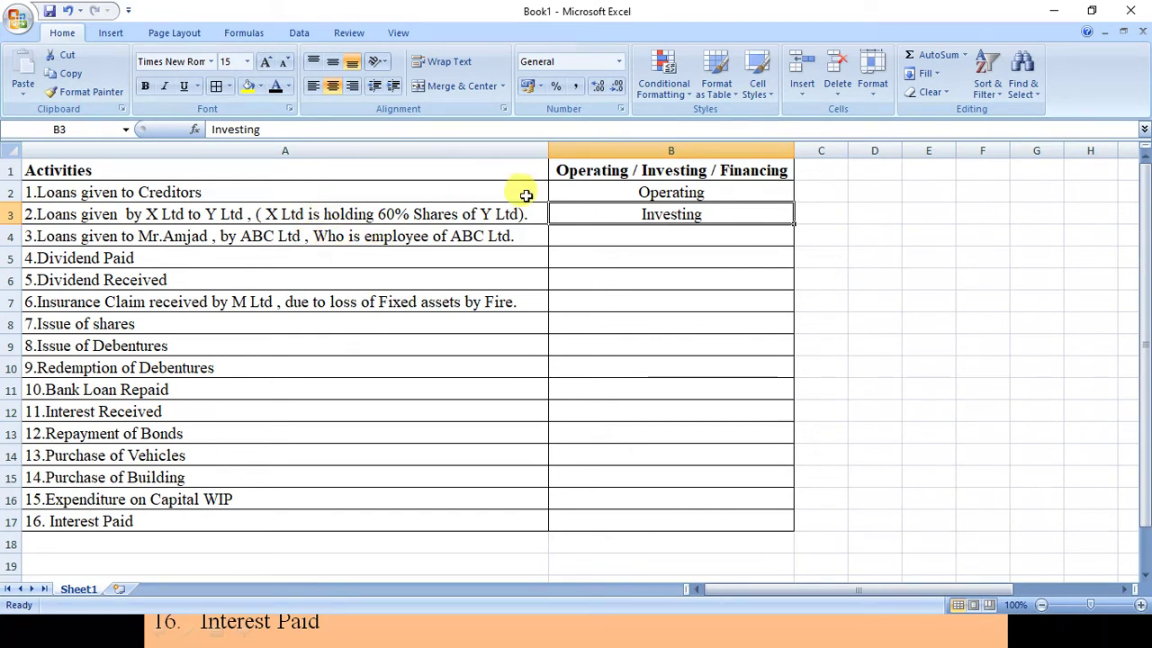
# Reveal the hidden classification of the employee loan in cell B4 with black font color.
pyautogui.click(367, 235)
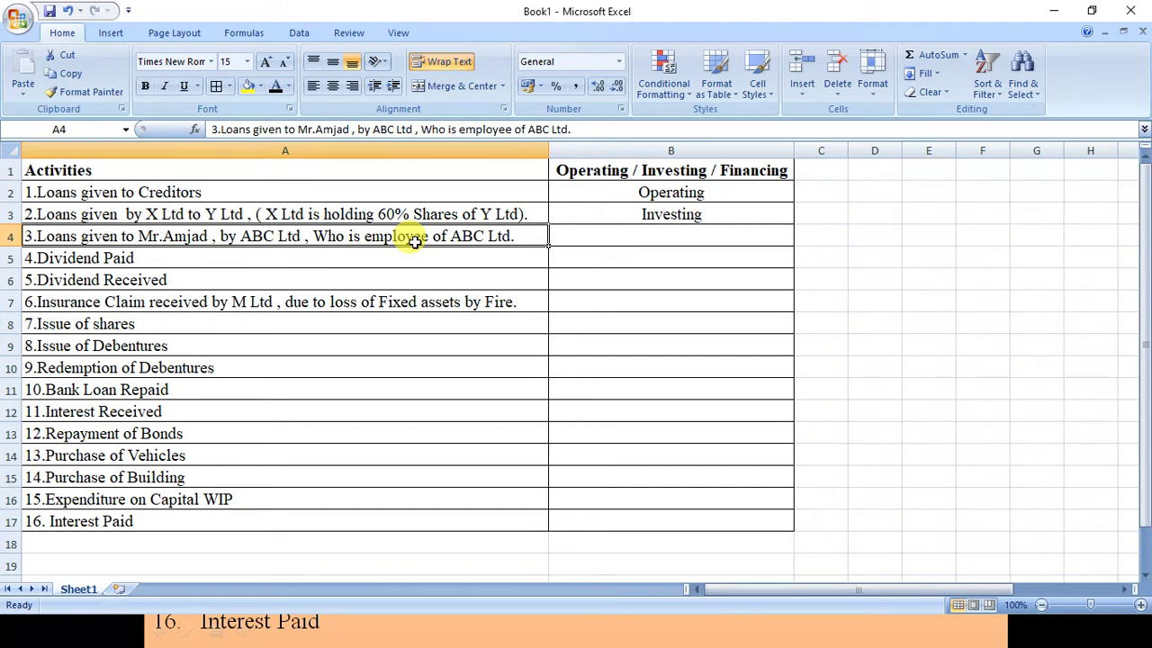
pyautogui.press('Right')
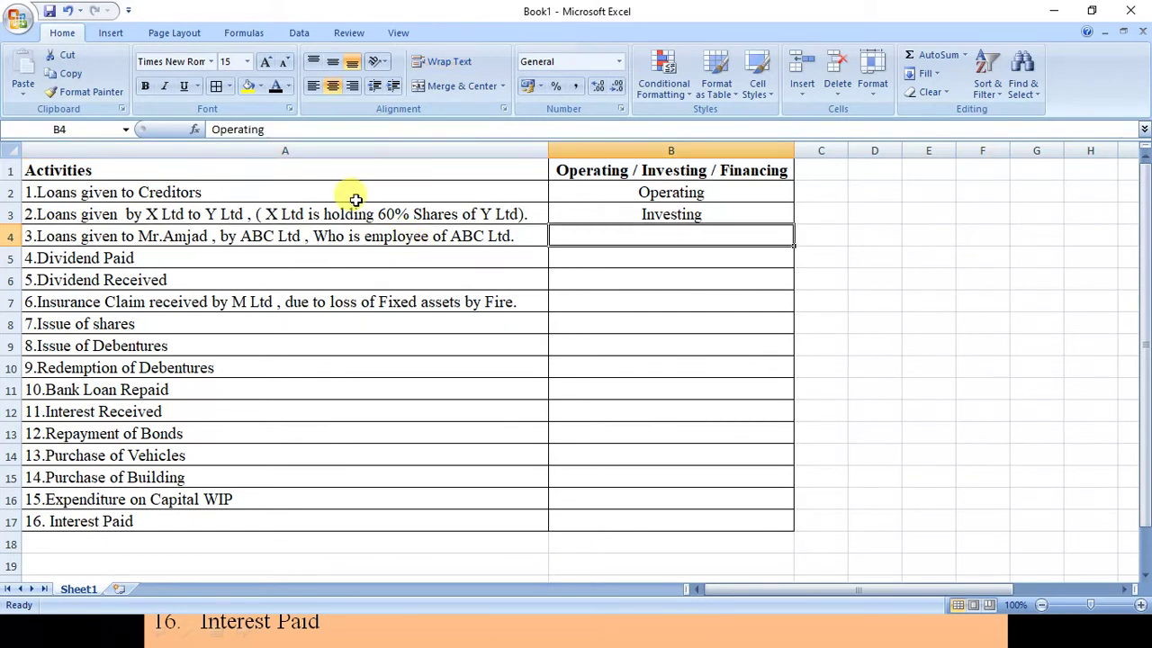
pyautogui.click(277, 87)
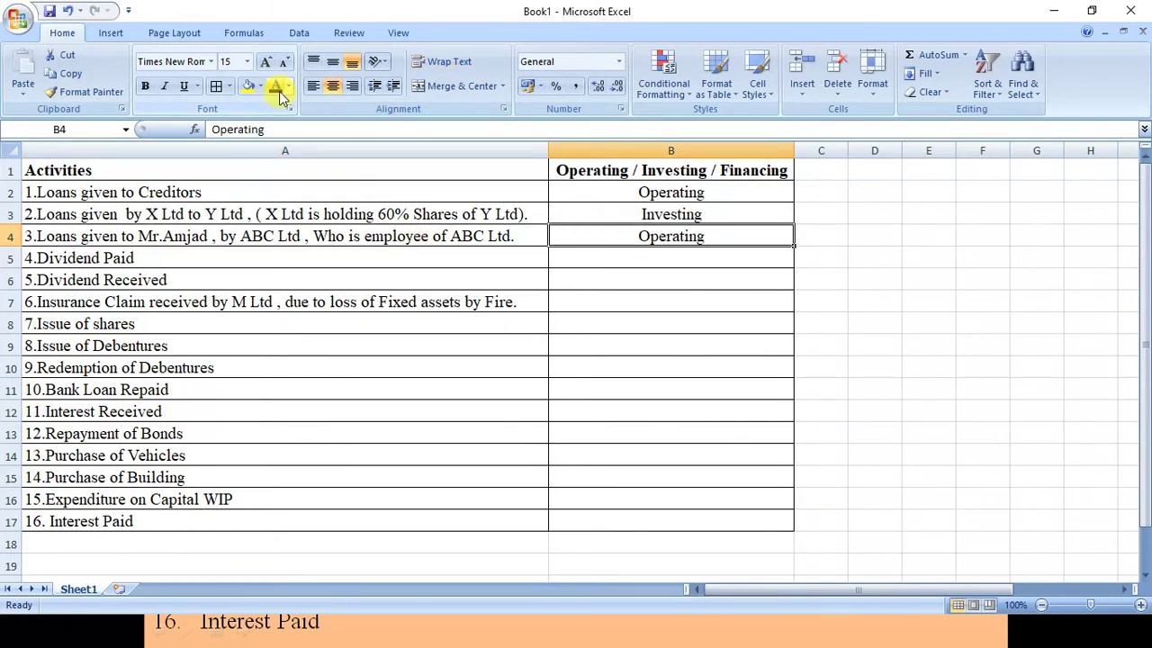
# Reveal the hidden classification of Dividend Paid by making the text in cell B5 black.
pyautogui.click(109, 256)
pyautogui.press('Right')
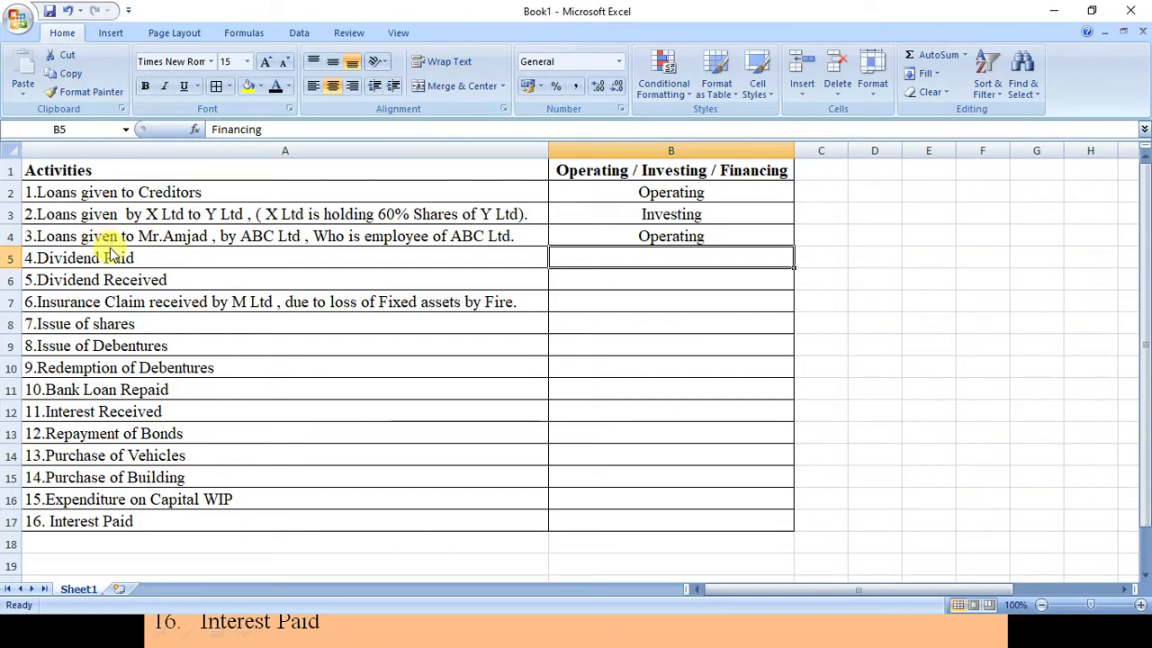
pyautogui.click(110, 255)
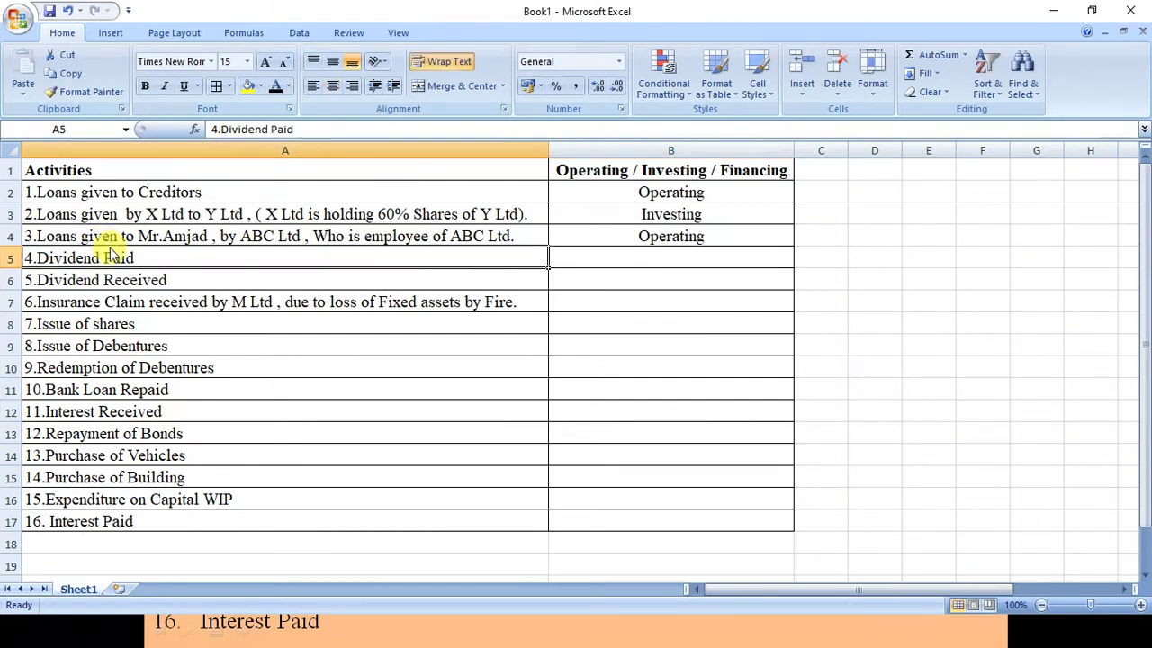
pyautogui.press('Right')
pyautogui.press('Down')
pyautogui.press('Left')
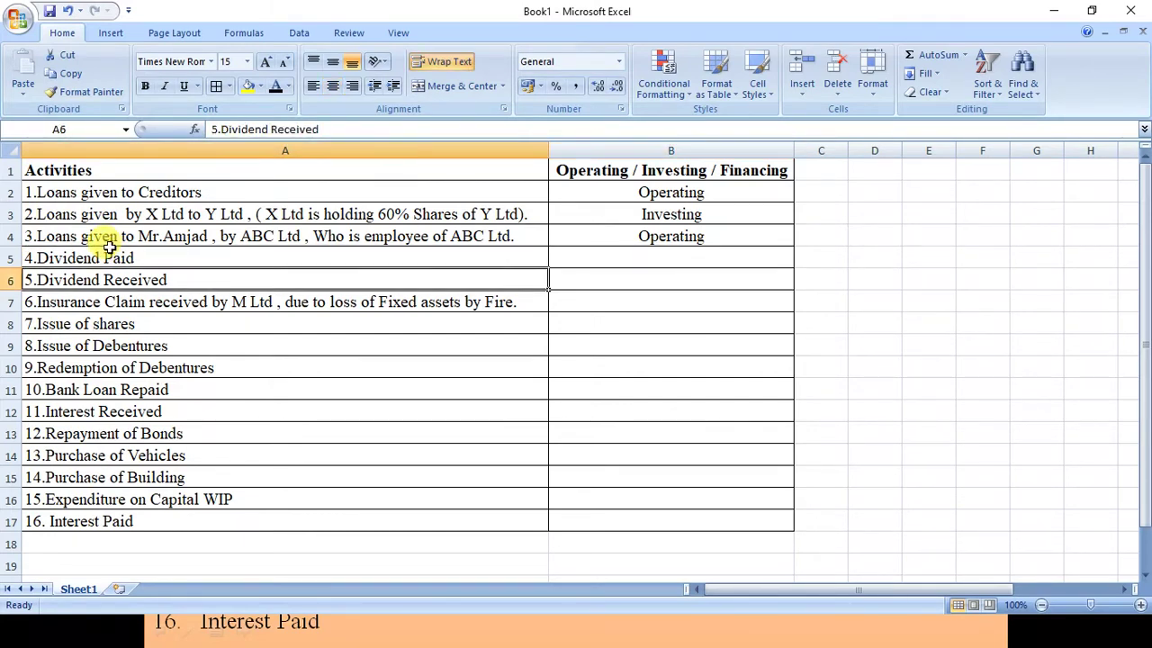
pyautogui.press('Up')
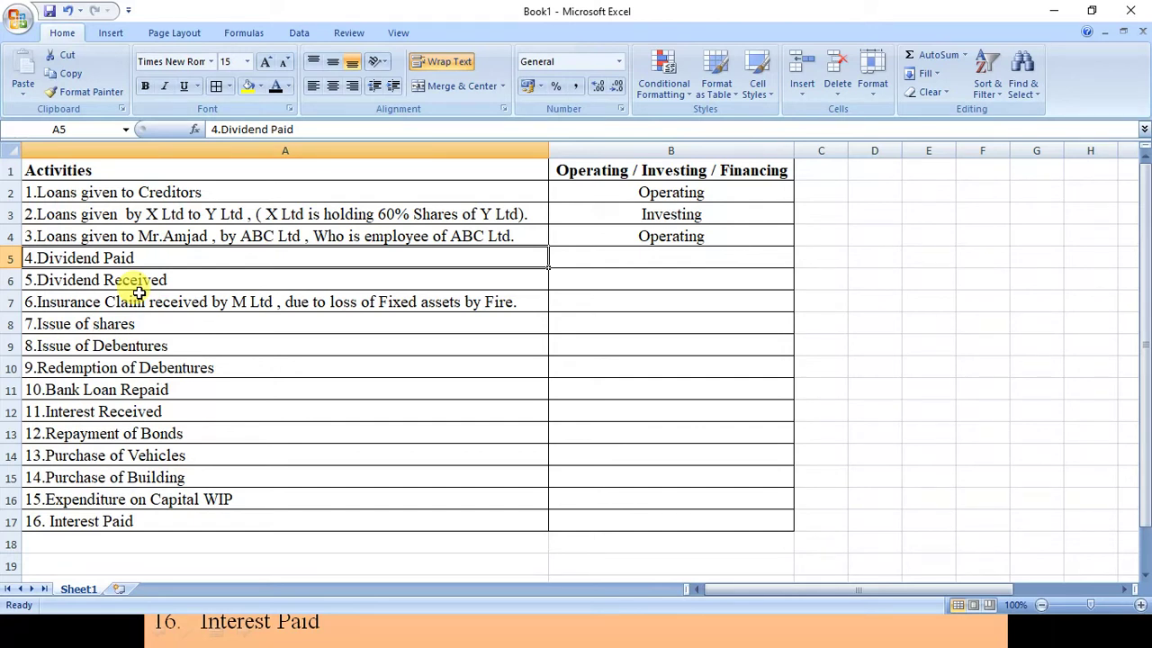
pyautogui.press('Right')
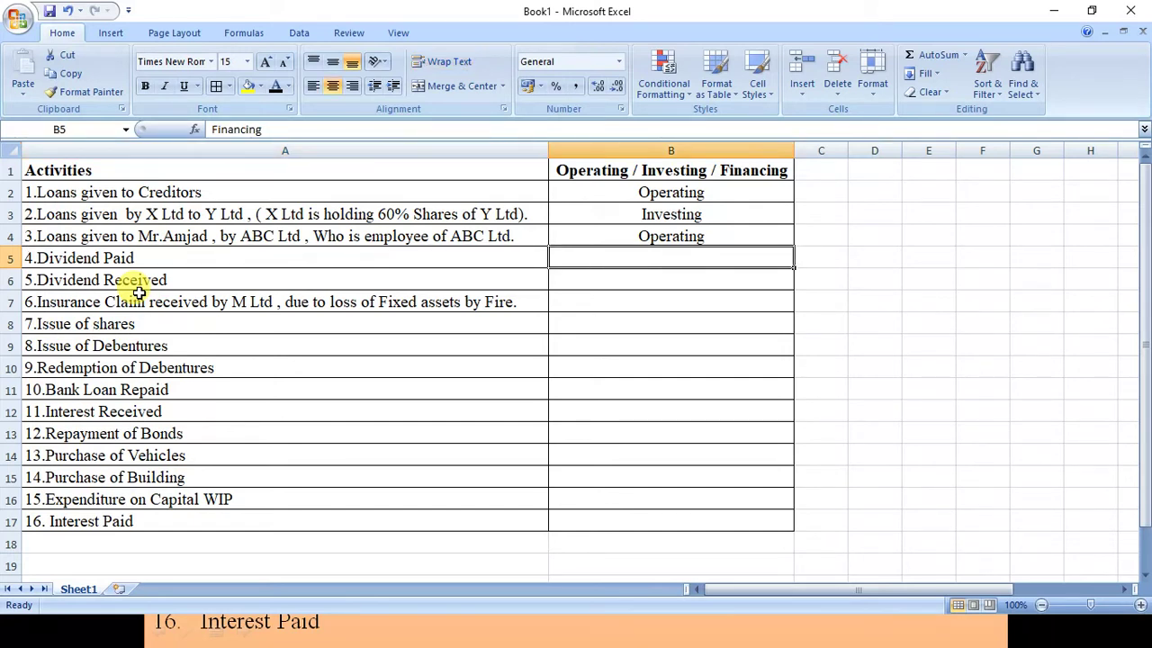
pyautogui.click(276, 88)
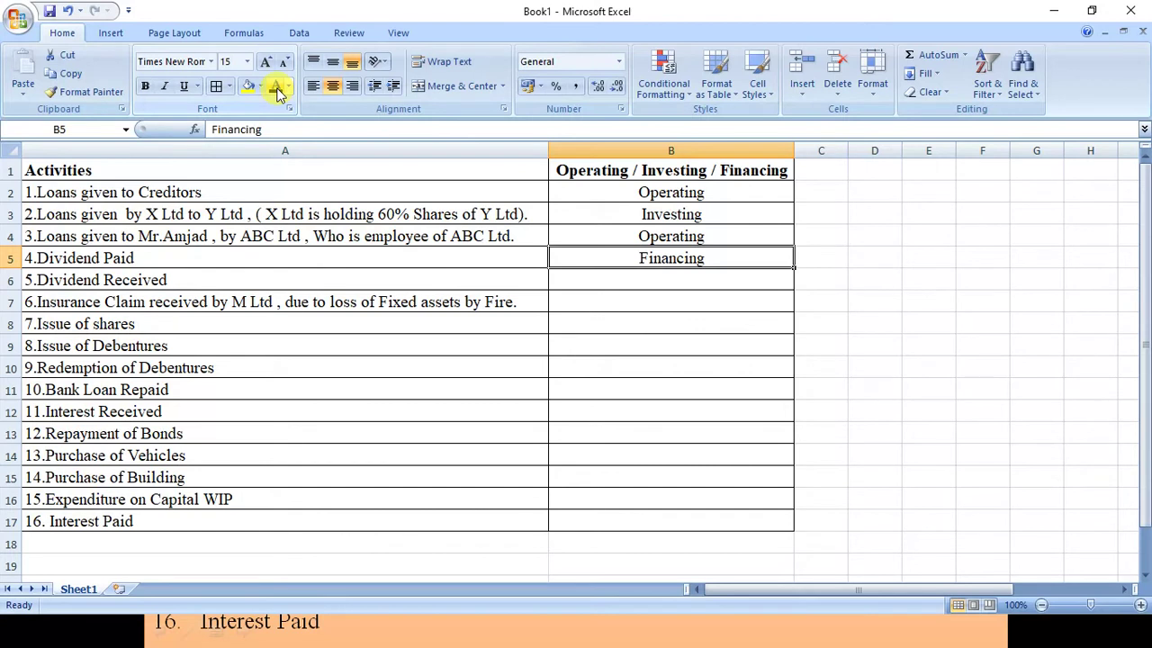
# Make the hidden text in cells B6 and B7 black for Dividend Received and the fire insurance claim.
pyautogui.press('Return')
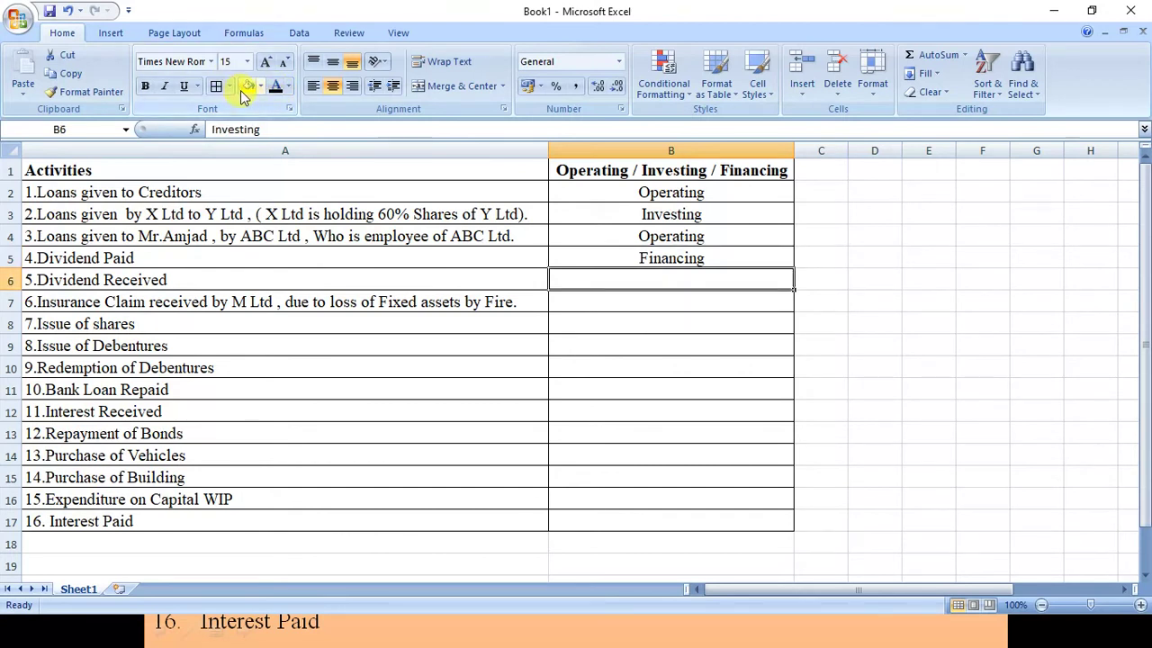
pyautogui.click(234, 279)
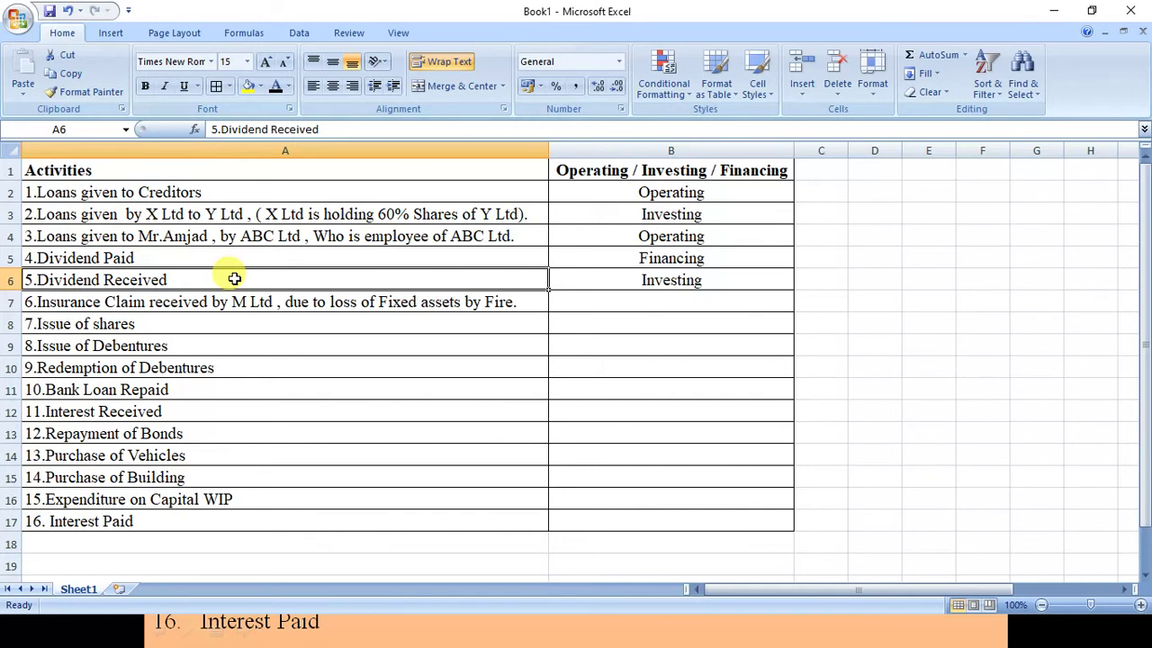
pyautogui.press('Down')
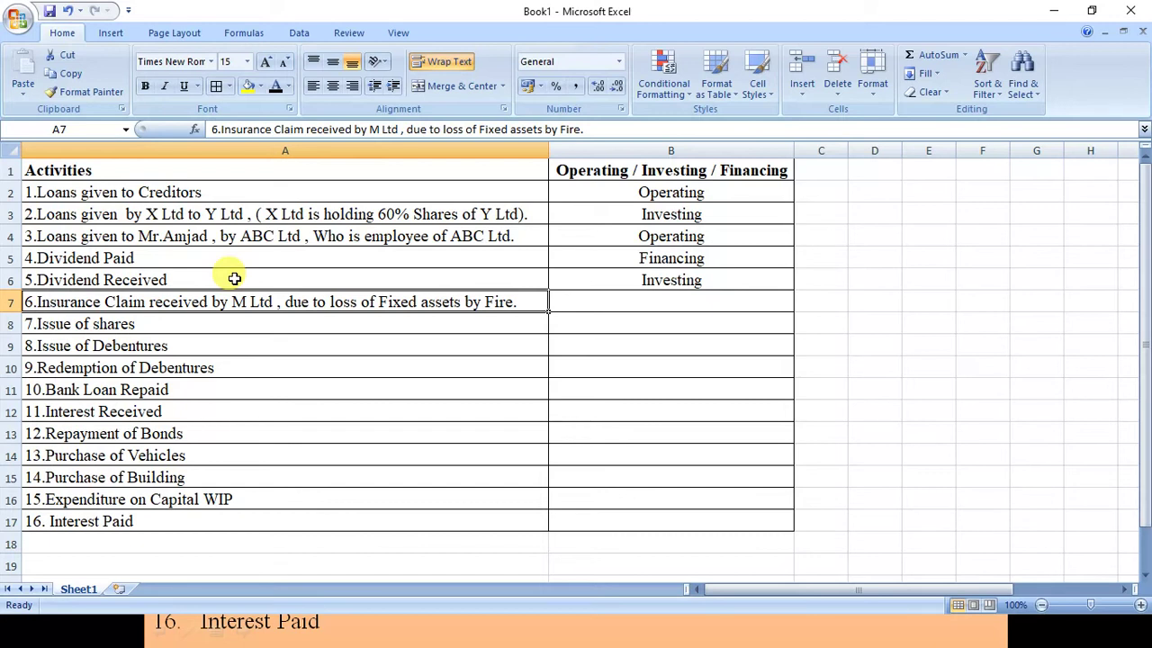
pyautogui.press('Right')
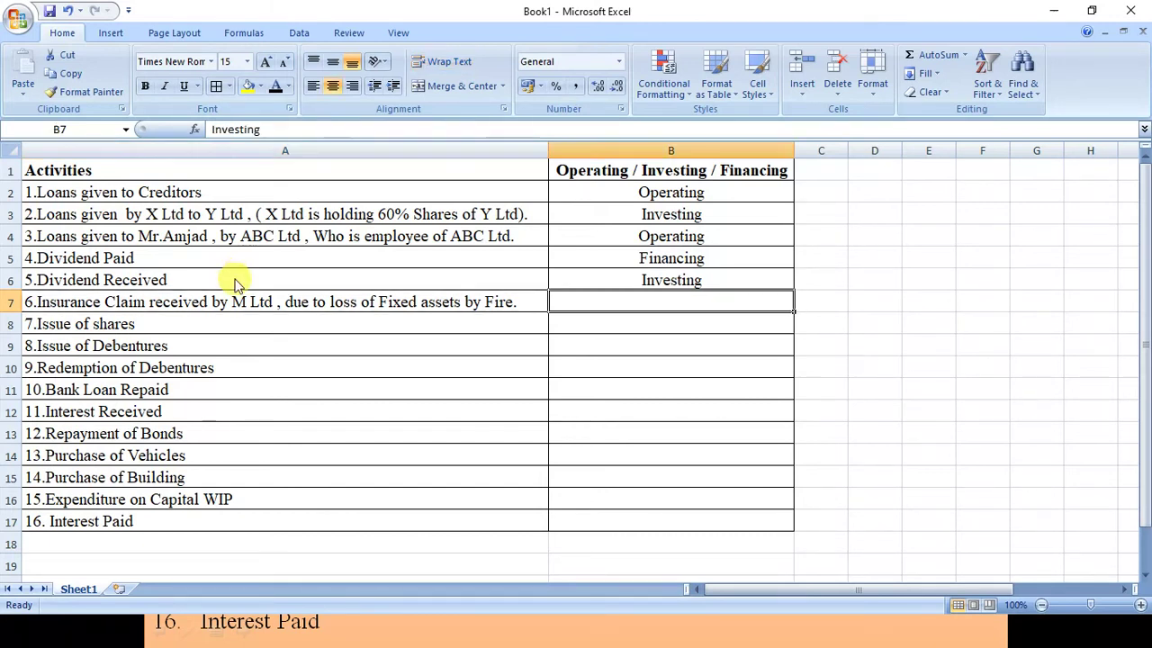
pyautogui.click(277, 92)
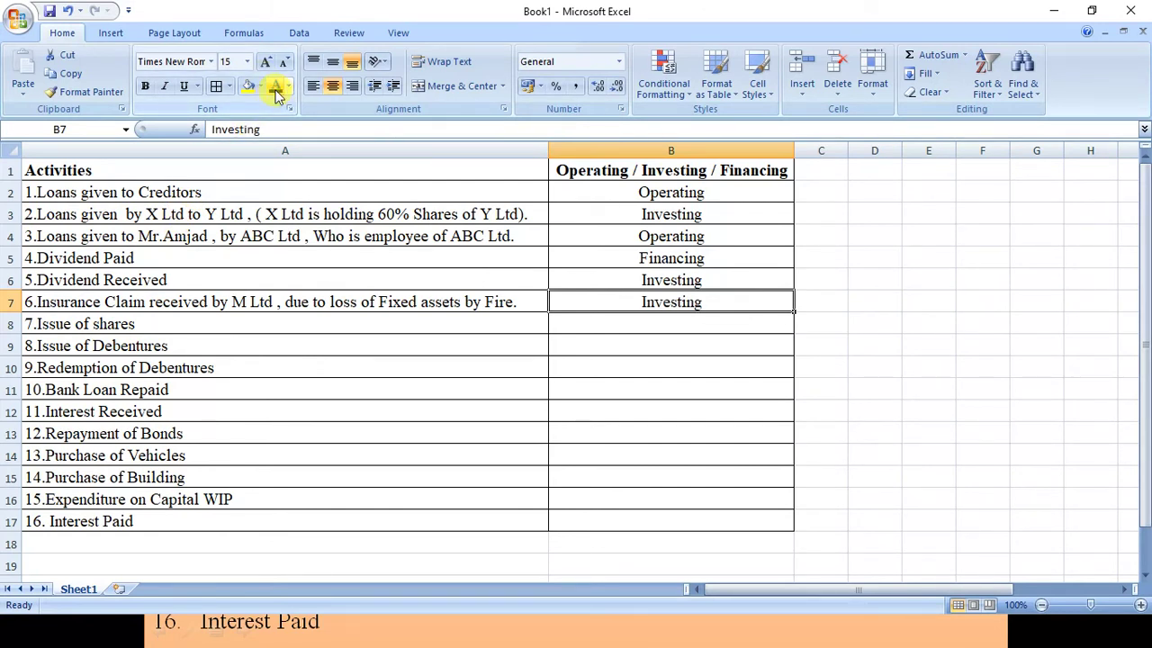
# Apply black font color to B8:B9 to reveal the classifications of the share and debenture issues.
pyautogui.click(103, 330)
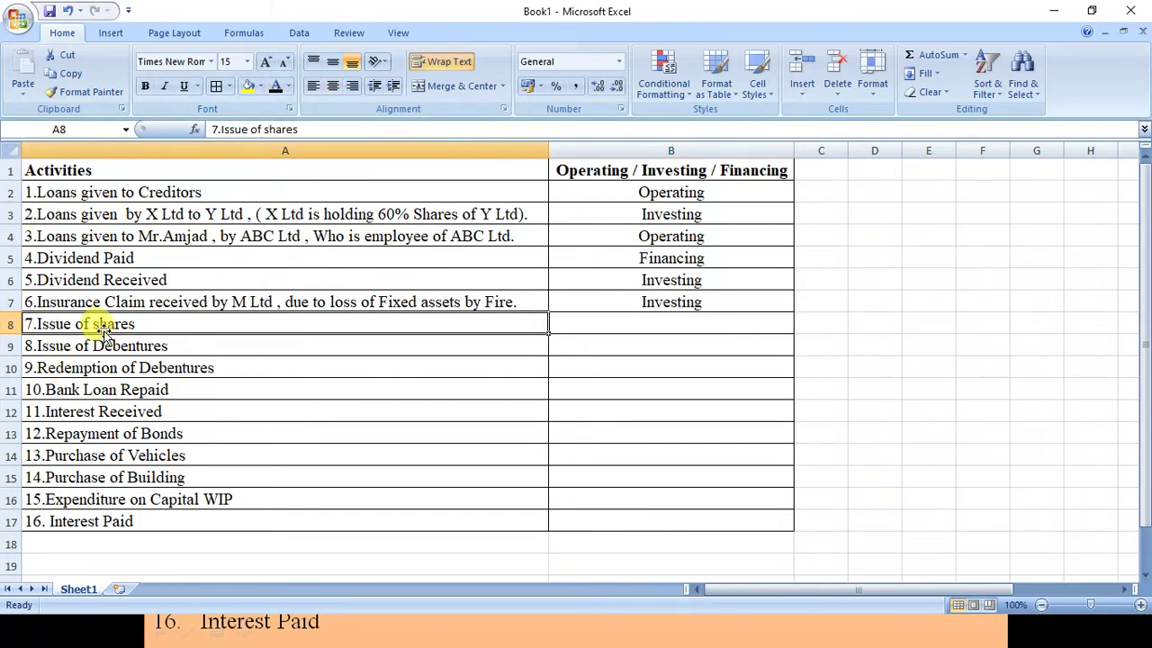
pyautogui.hotkey('shift', 'Down')
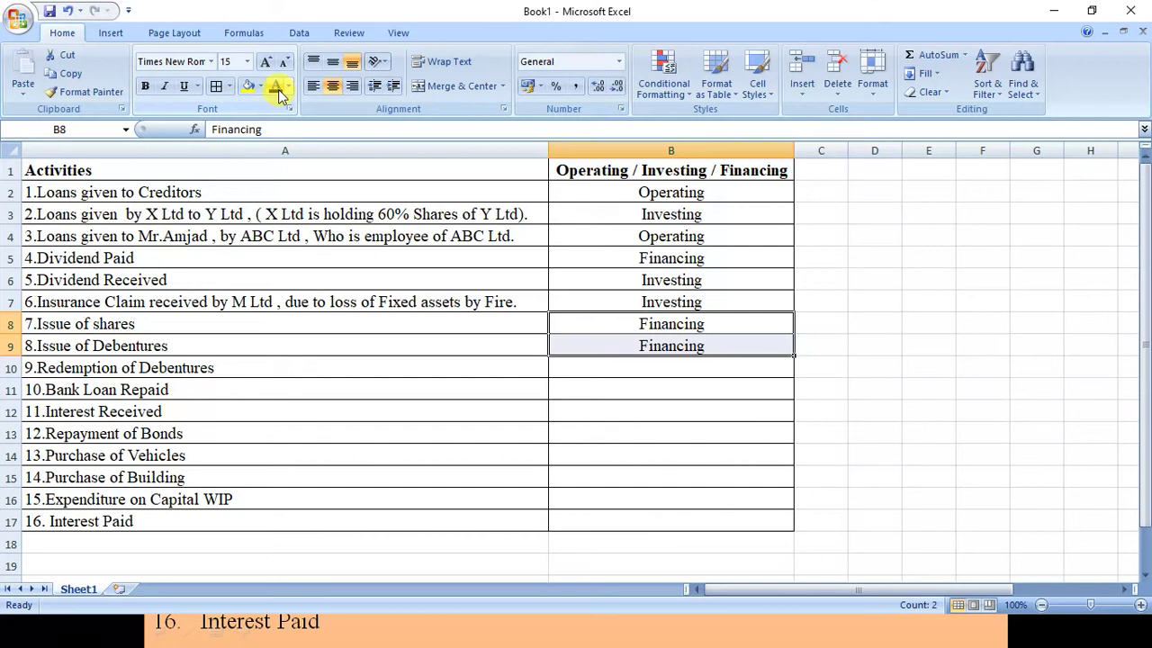
pyautogui.press('Left')
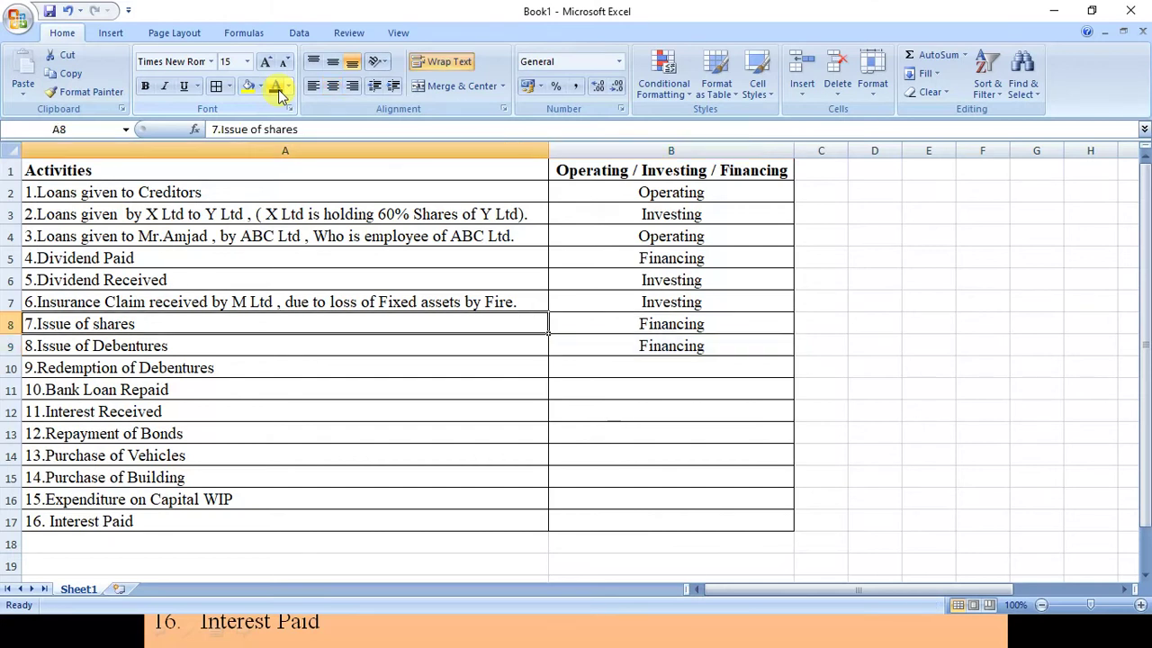
# Reveal the hidden classifications of Redemption of Debentures and Bank Loan Repaid in B10 and B11 with black font color.
pyautogui.press('Down')
pyautogui.press('Right')
pyautogui.press('Down')
pyautogui.press('Left')
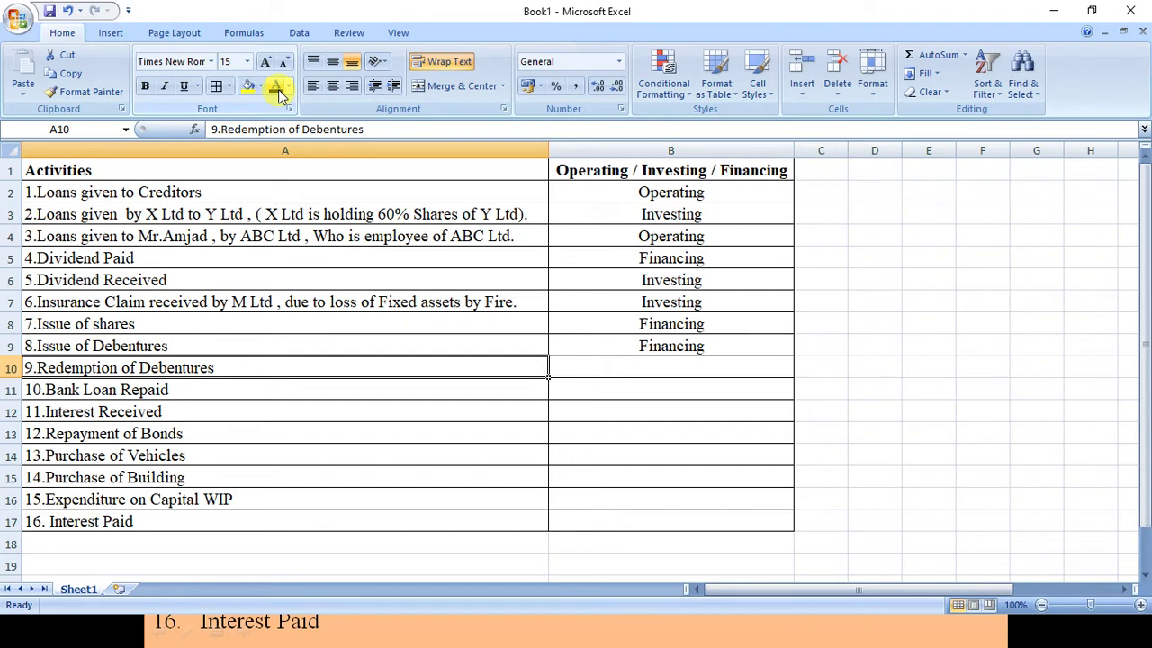
pyautogui.press('Right')
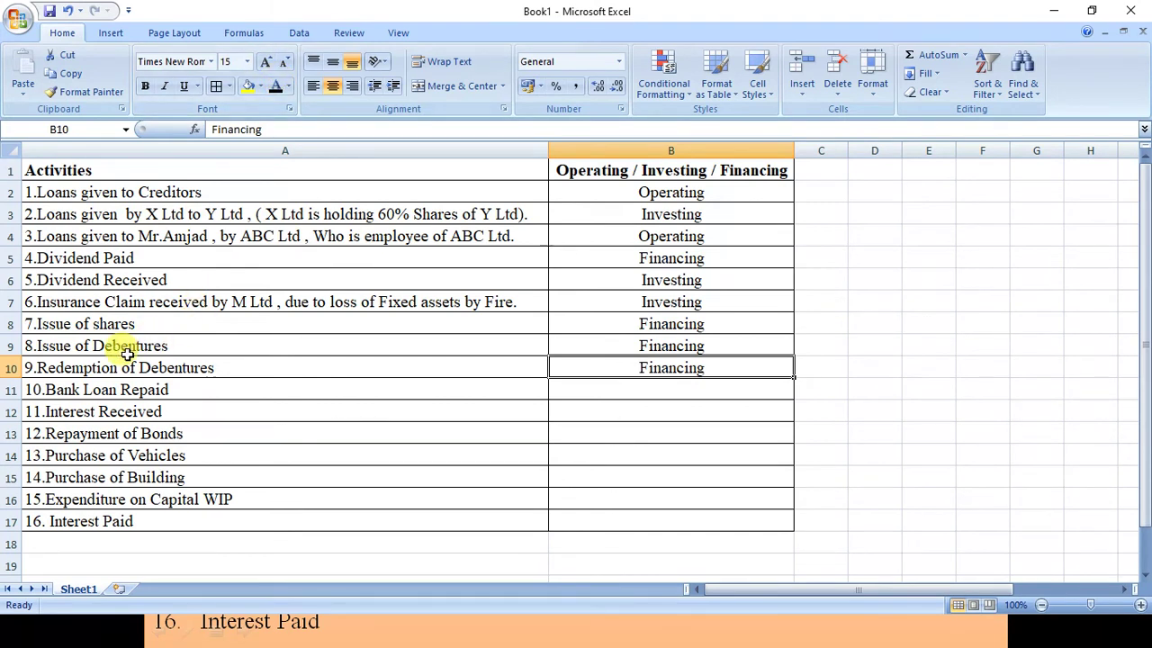
pyautogui.click(105, 389)
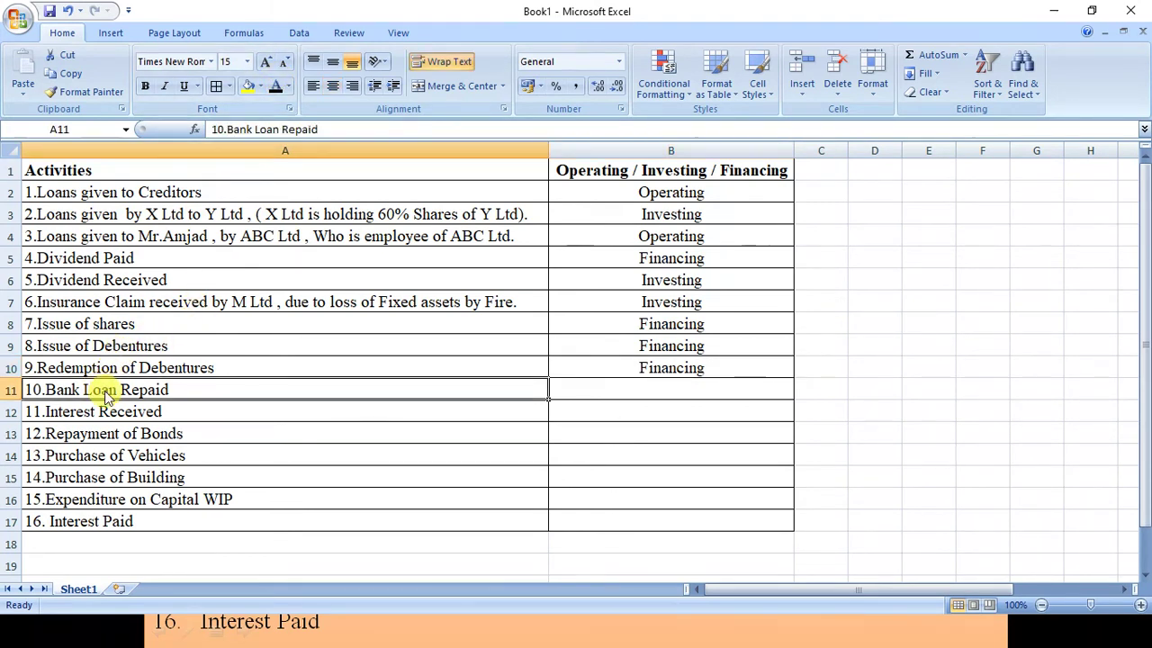
pyautogui.press('Right')
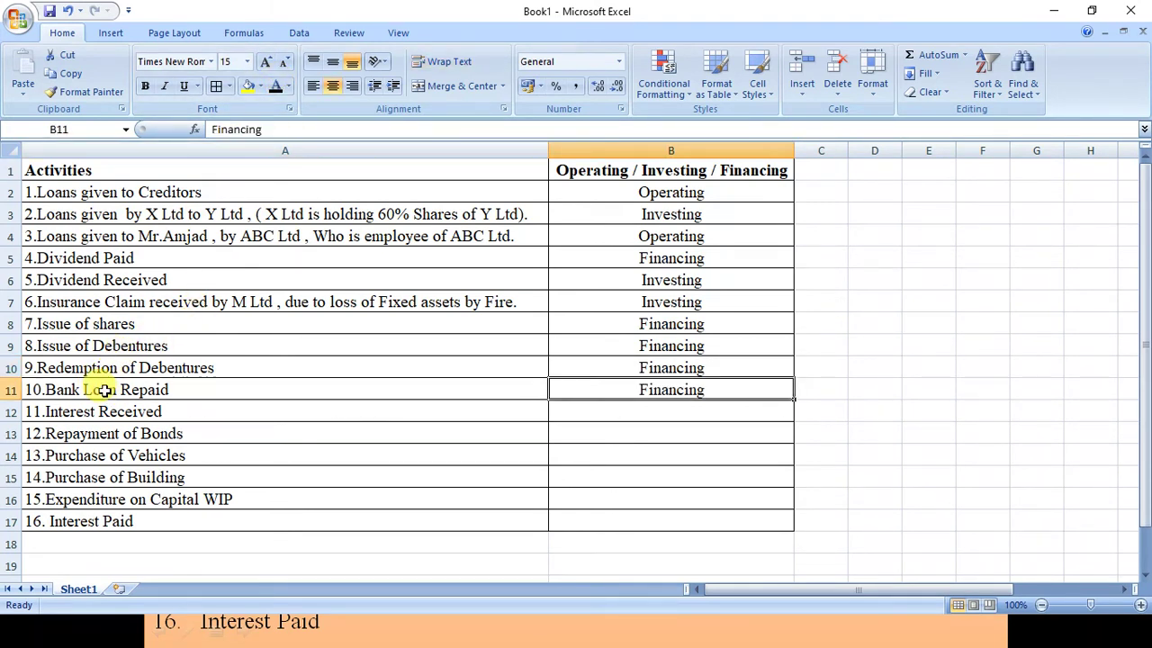
# Highlight the Interest Received and Interest Paid activities in cells A12 and A17 with yellow fill.
pyautogui.click(105, 389)
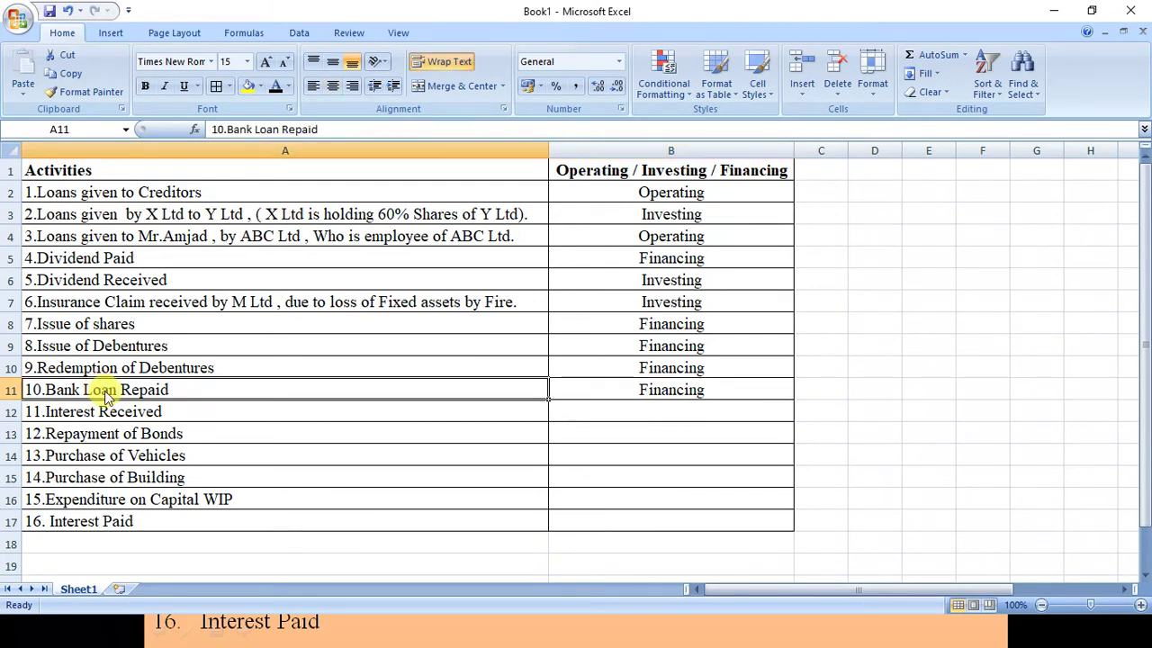
pyautogui.press('Down')
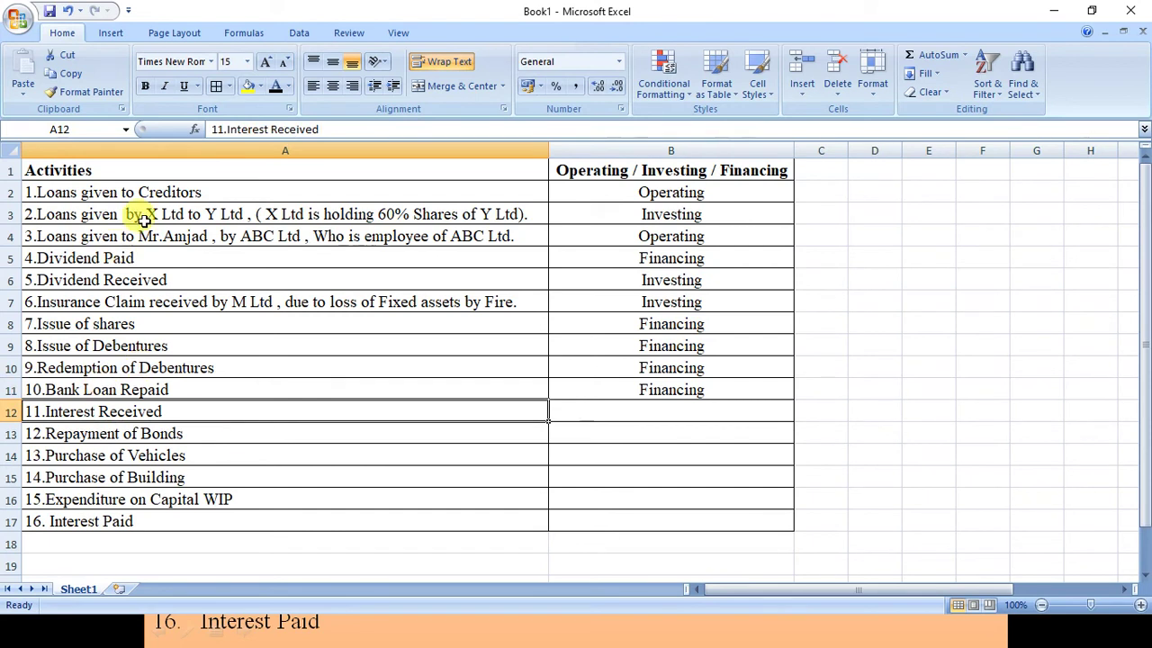
pyautogui.click(247, 86)
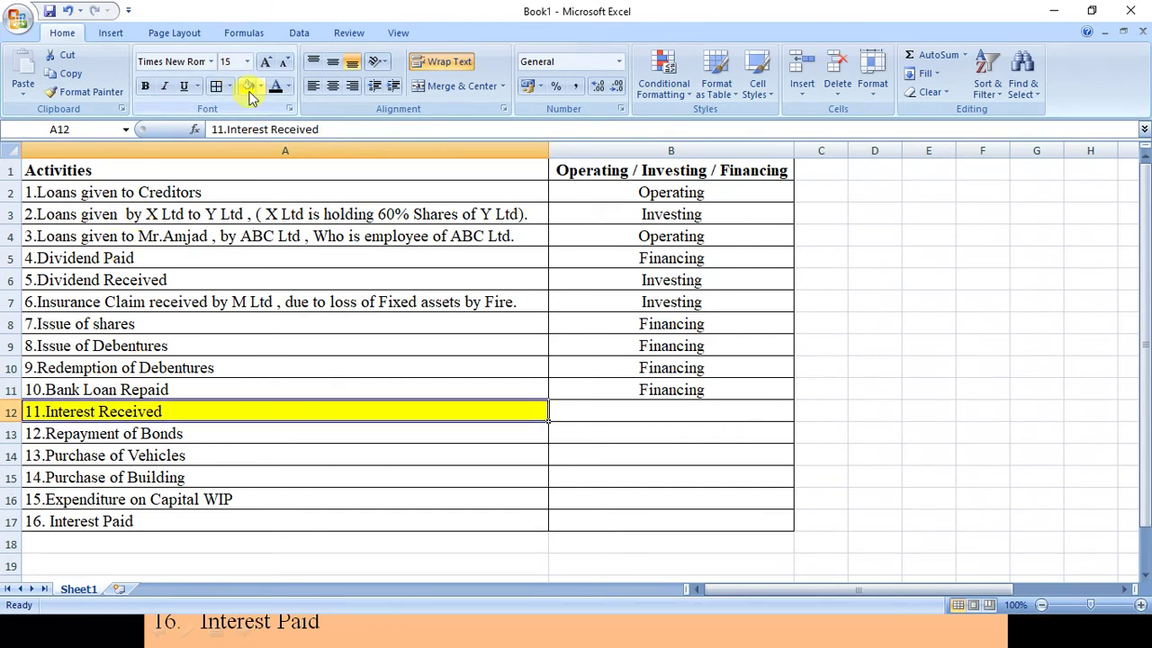
pyautogui.click(162, 519)
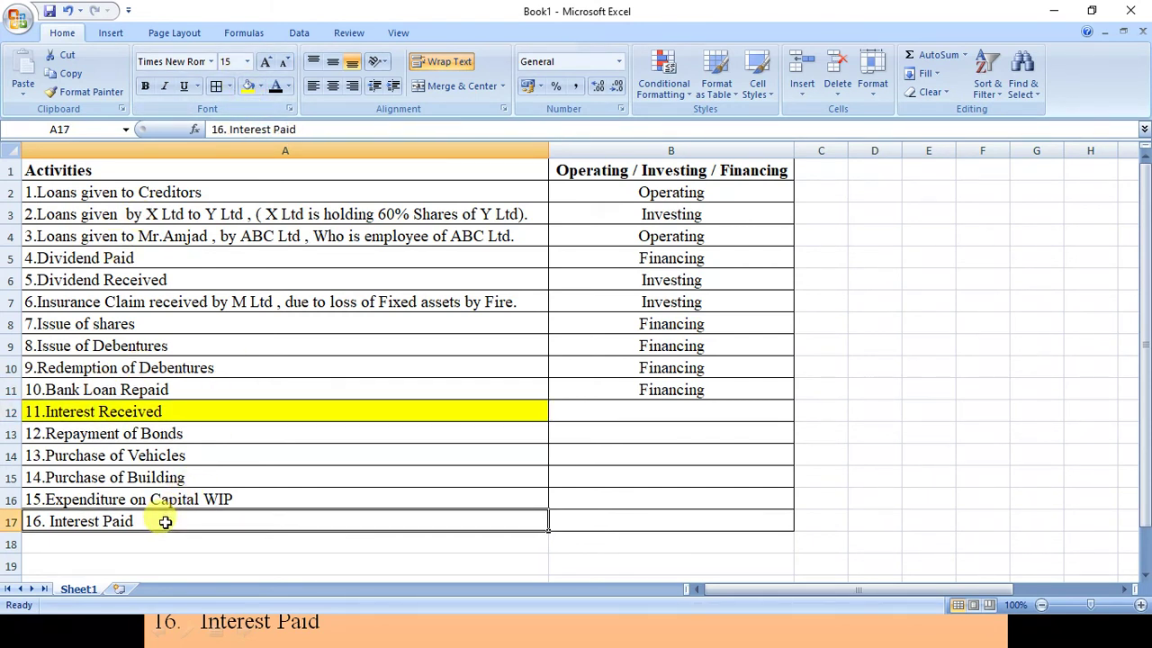
pyautogui.click(247, 86)
pyautogui.click(205, 458)
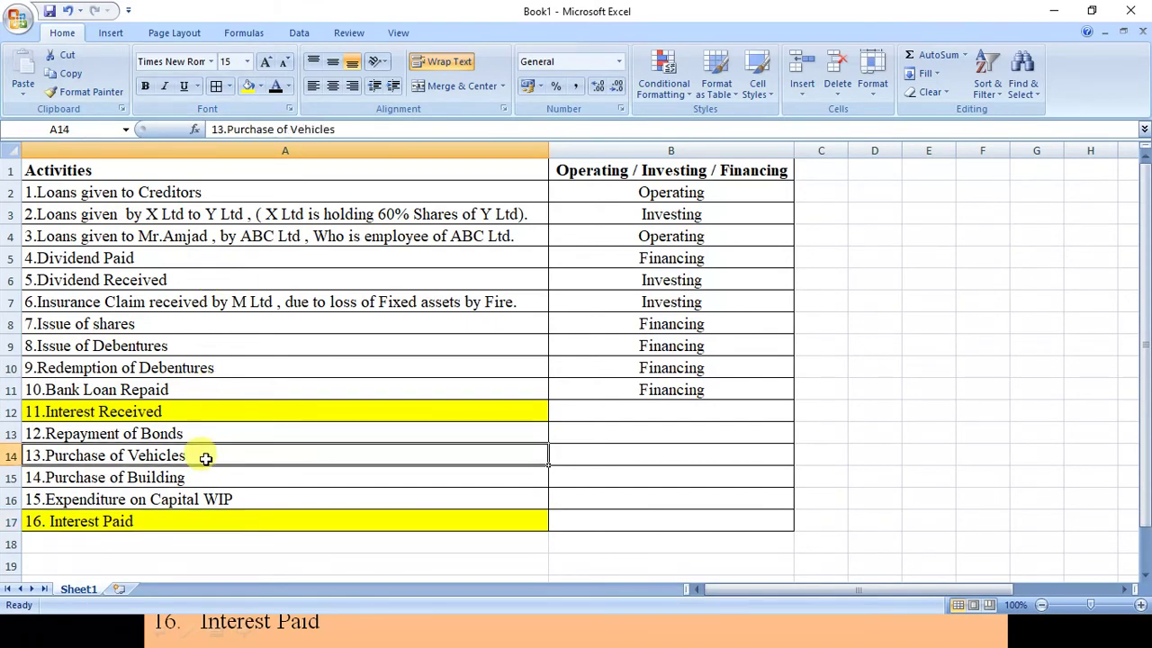
# Reveal the hidden classification of Interest Received in cell B12 with black font color.
pyautogui.click(226, 409)
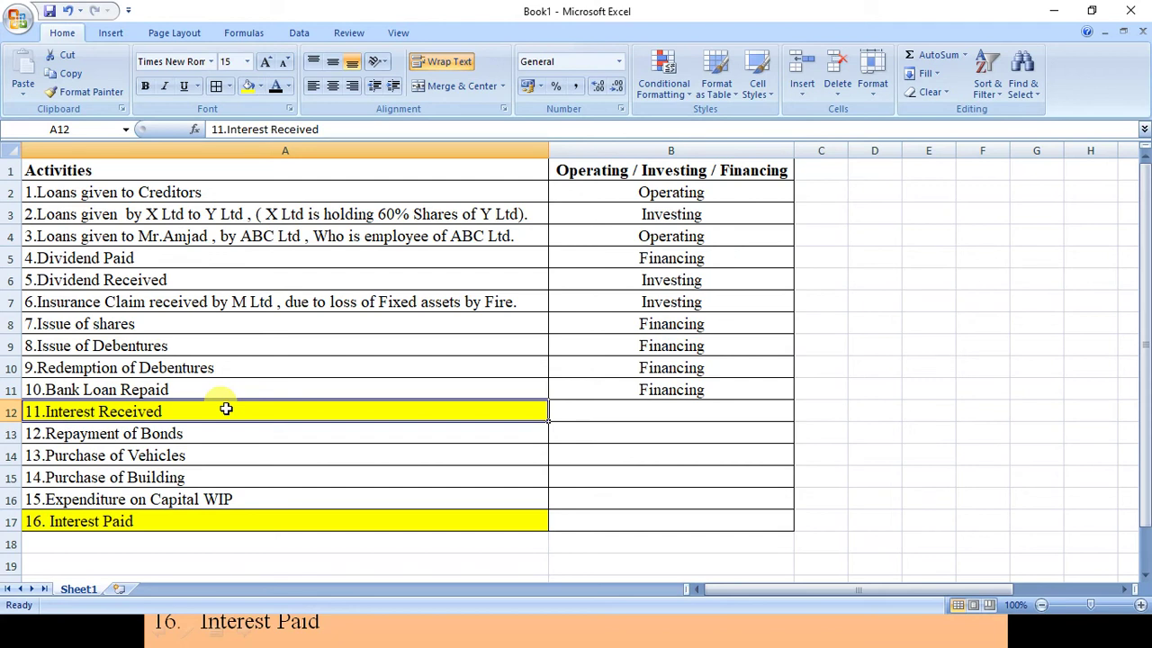
pyautogui.press('Right')
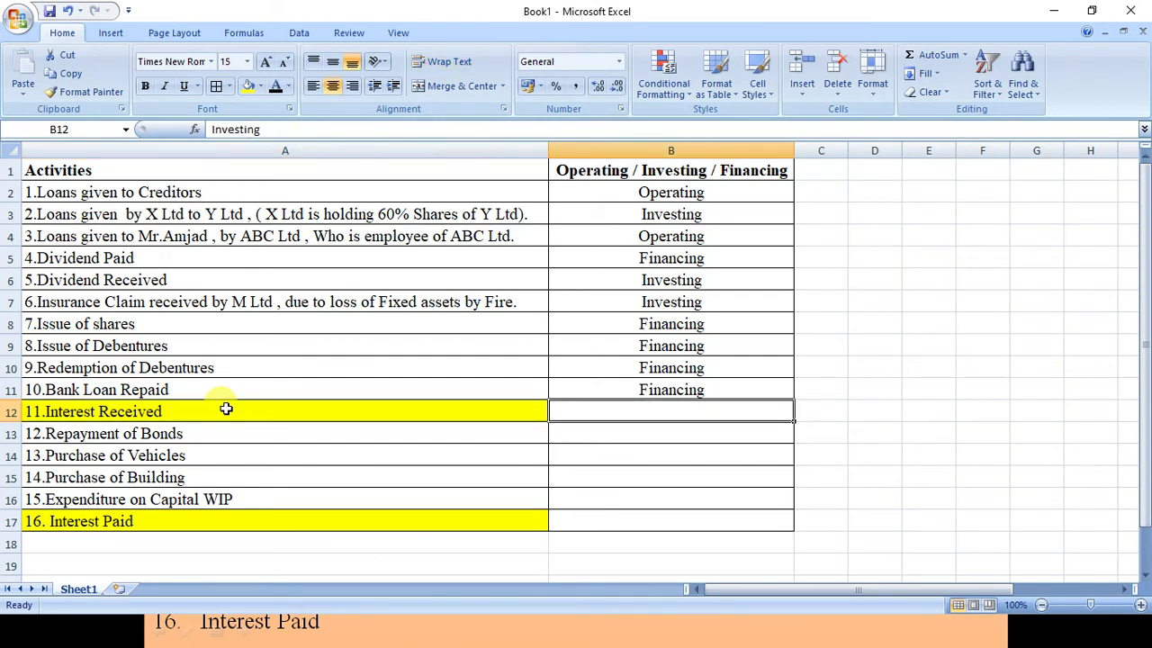
pyautogui.click(277, 88)
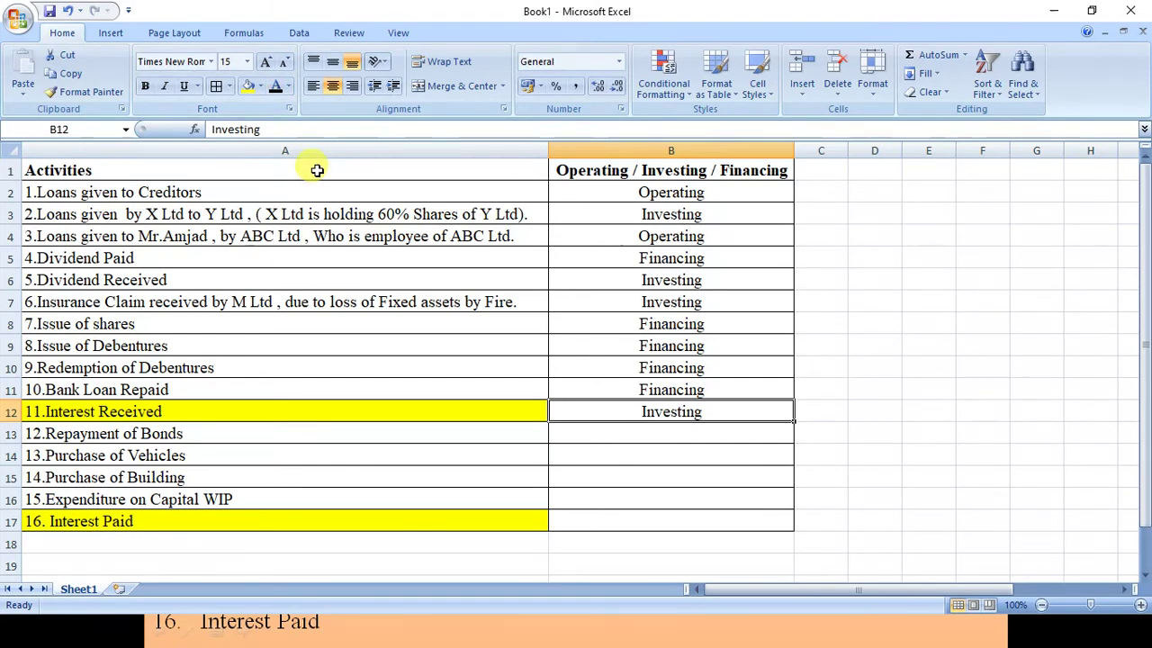
# Reveal the hidden classification of Interest Paid in cell B17 with black font color.
pyautogui.click(654, 281)
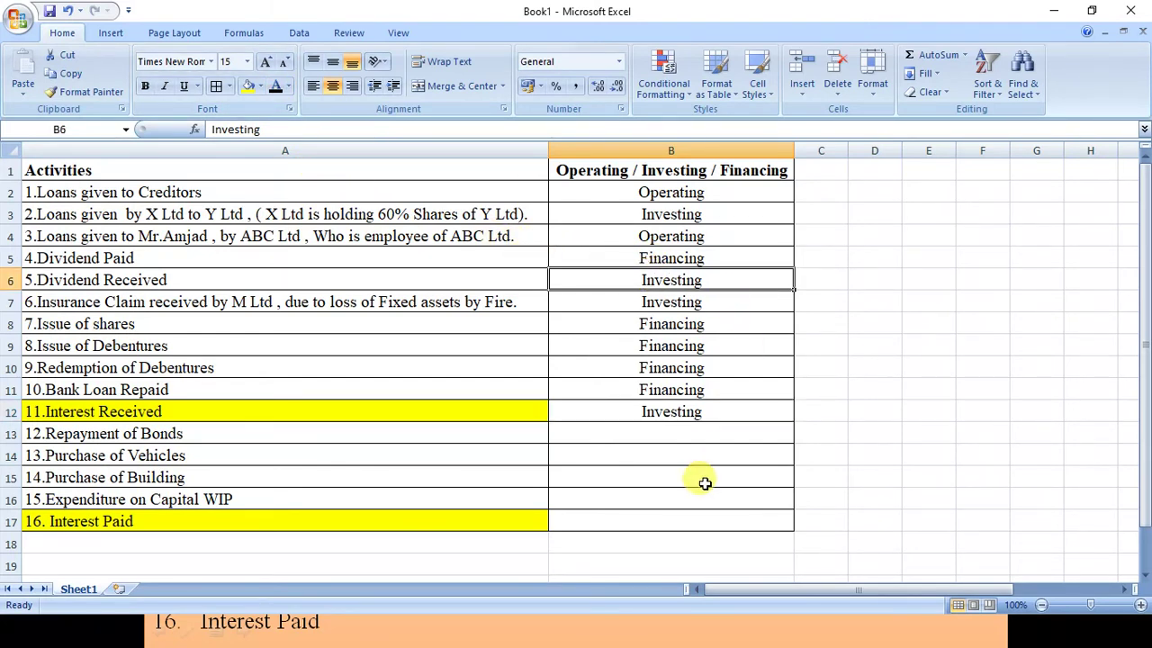
pyautogui.click(673, 512)
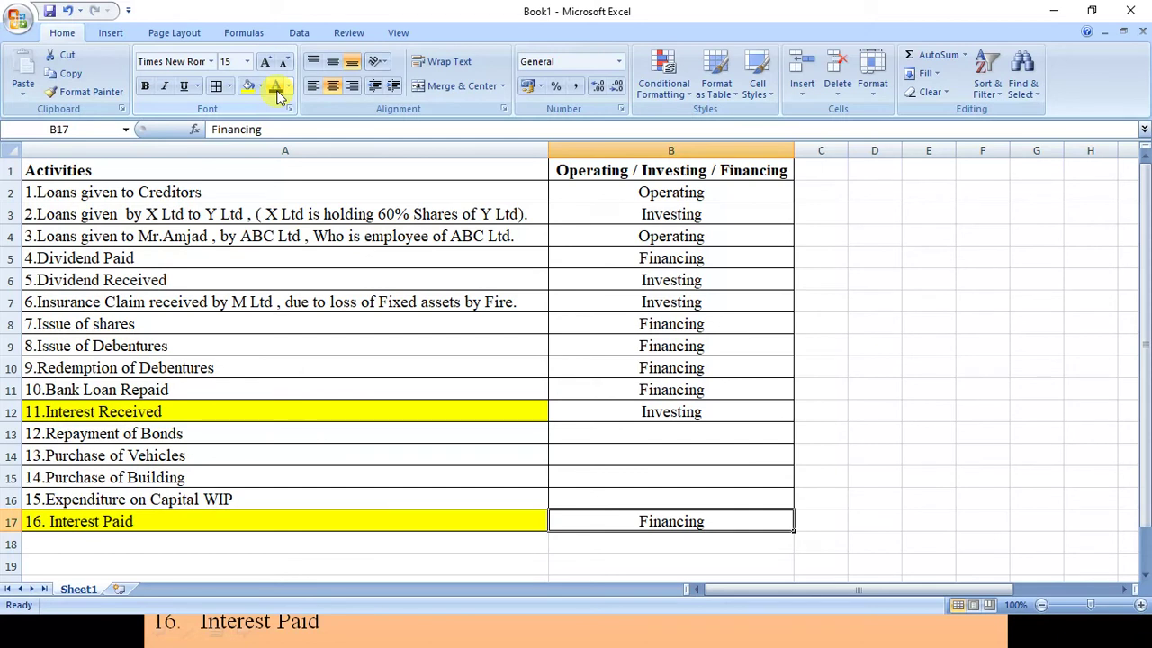
# Reveal the hidden classification of Repayment of Bonds in cell B13 with black font color.
pyautogui.press('Down')
pyautogui.press('Up')
pyautogui.press('Up')
pyautogui.press('Up')
pyautogui.press('Up')
pyautogui.press('Up')
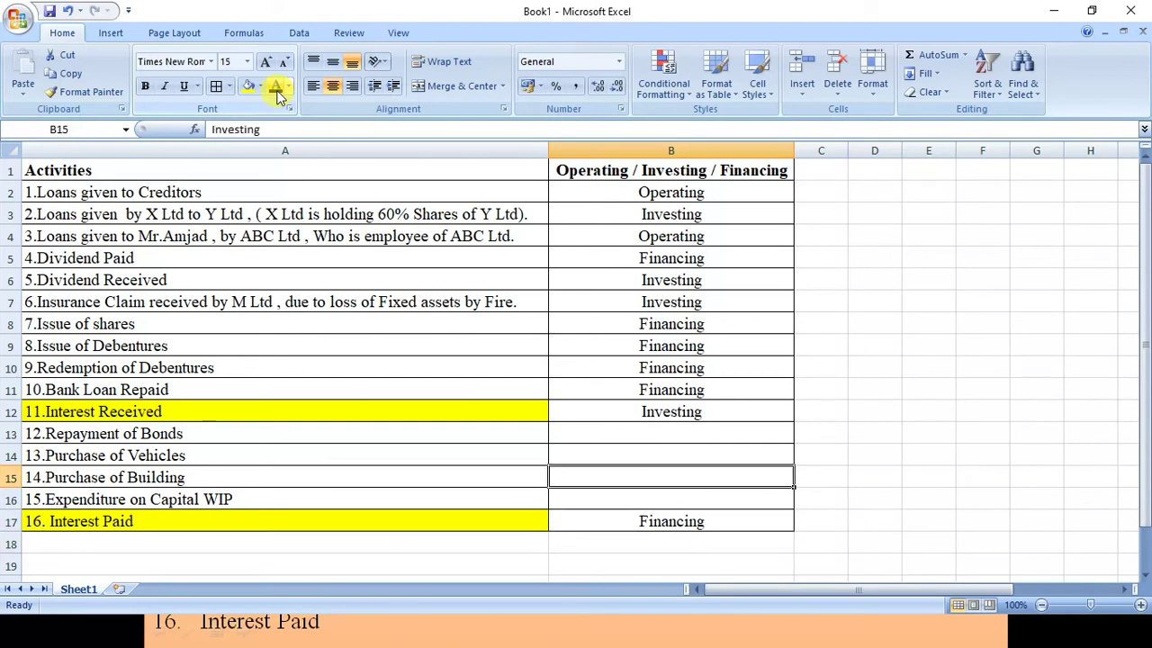
pyautogui.press('Left')
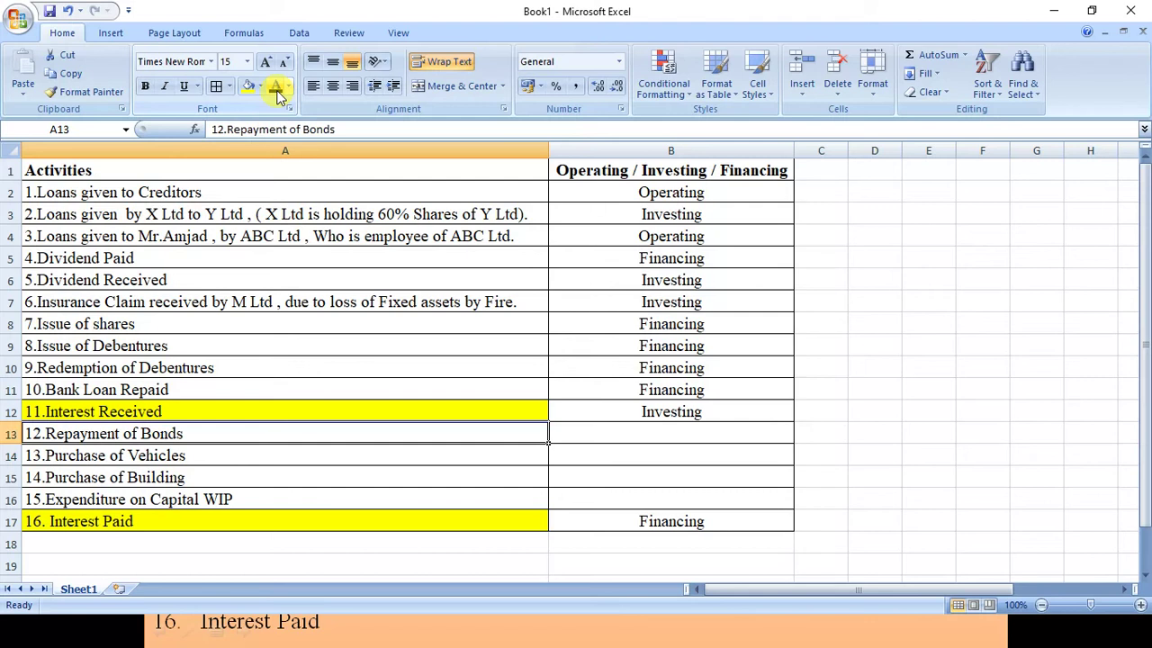
pyautogui.press('Right')
pyautogui.click(275, 90)
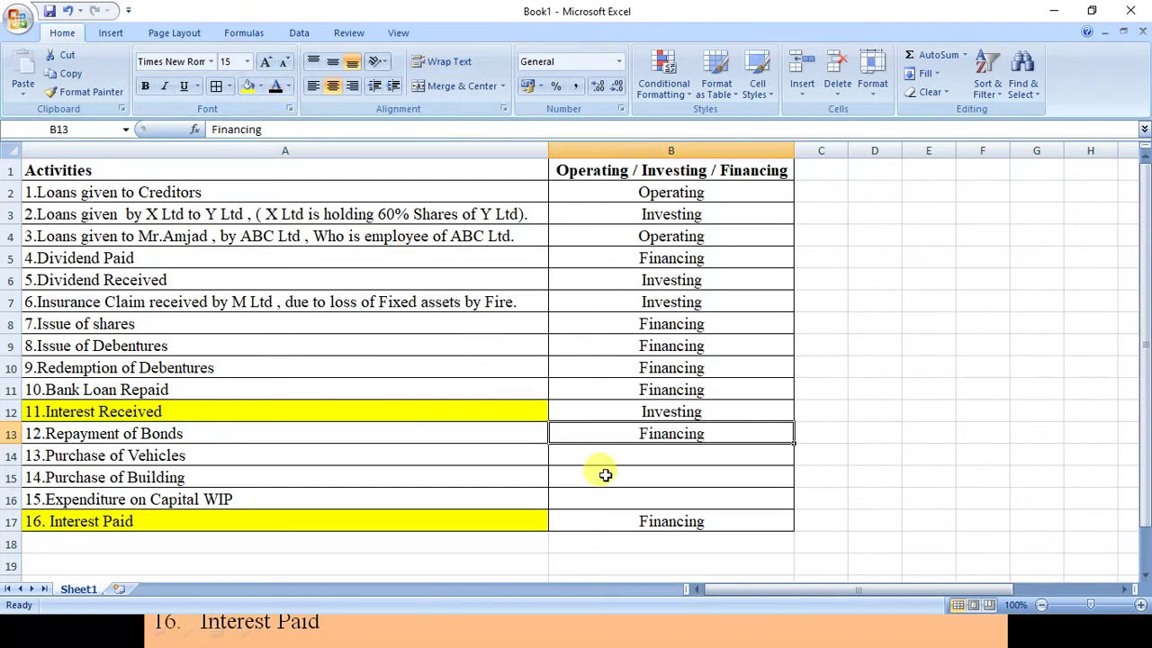
# Apply black font color to B14:B15 to reveal the classifications of the vehicle and building purchases.
pyautogui.click(486, 447)
pyautogui.click(484, 472)
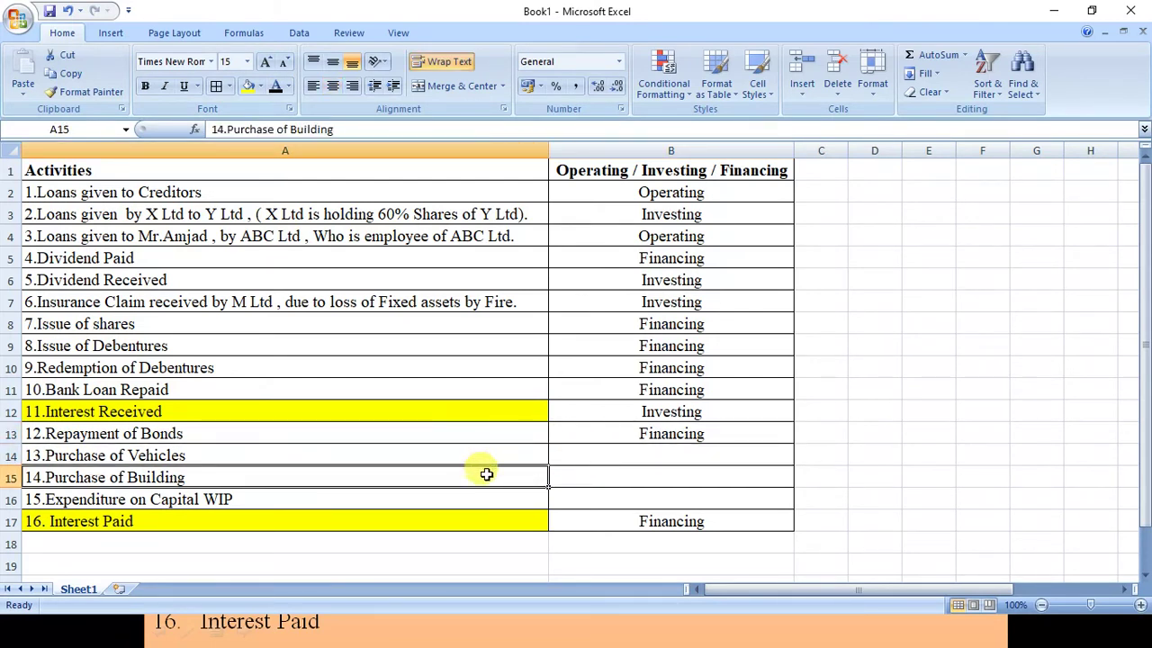
pyautogui.click(597, 500)
pyautogui.click(483, 469)
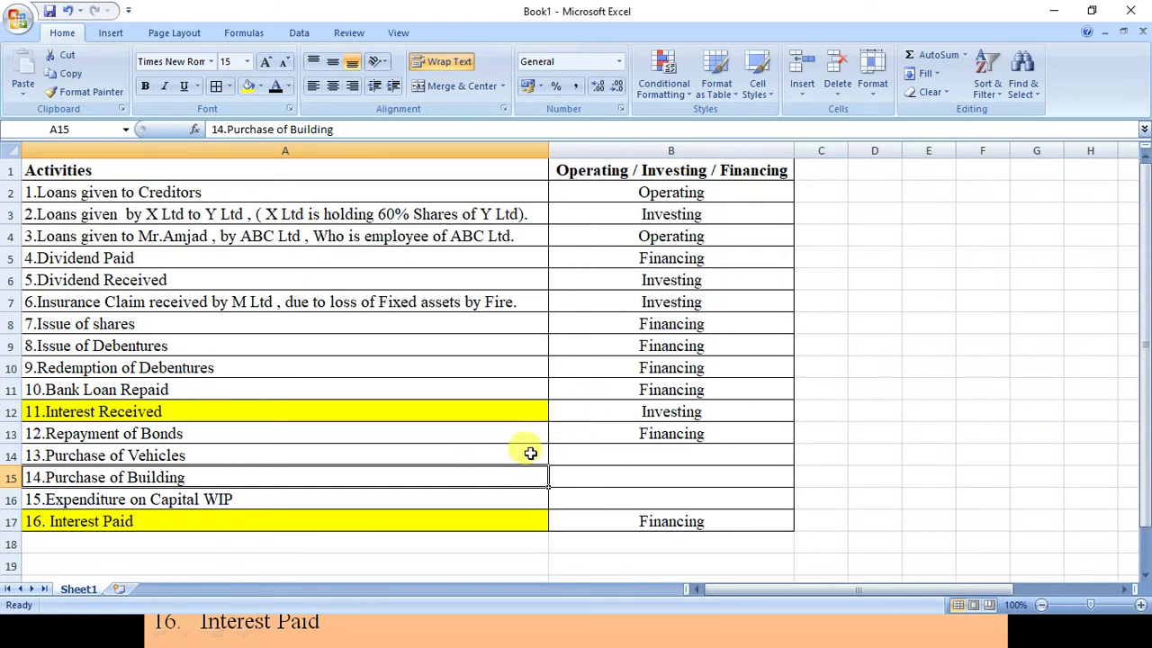
pyautogui.click(560, 456)
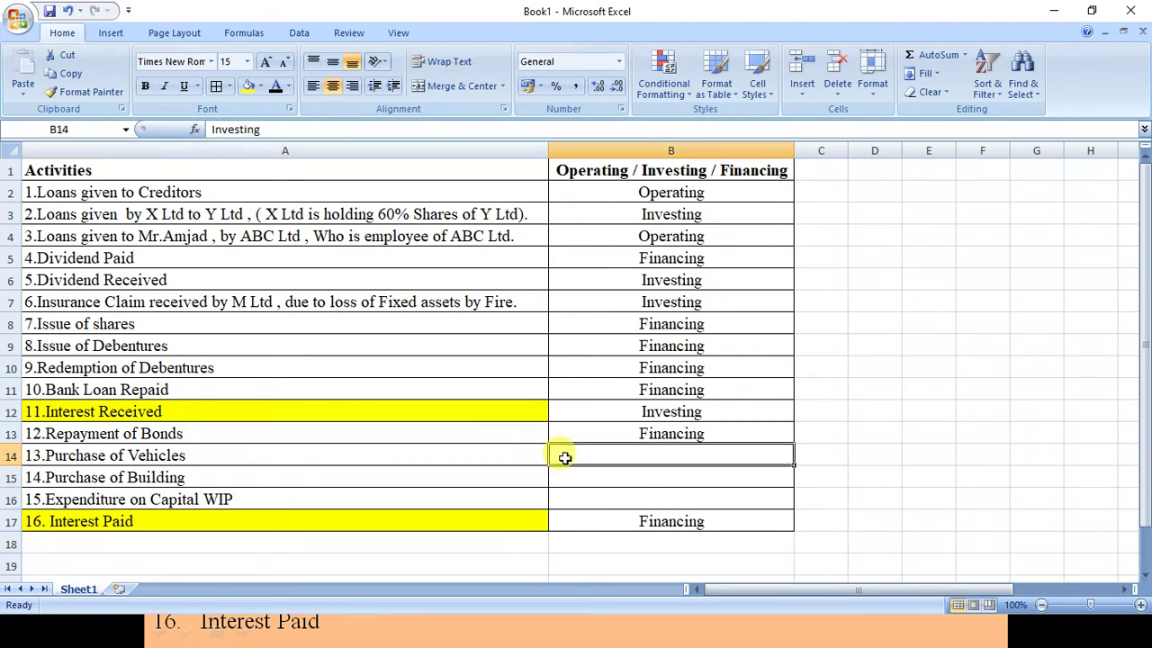
pyautogui.hotkey('shift', 'Down')
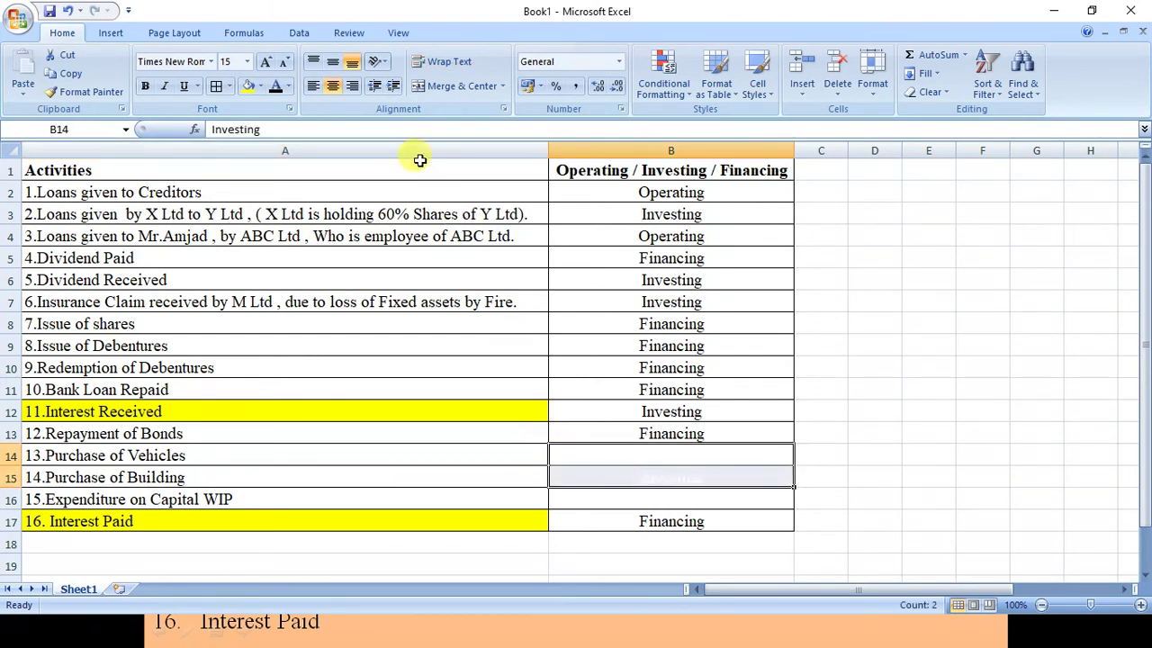
pyautogui.click(260, 87)
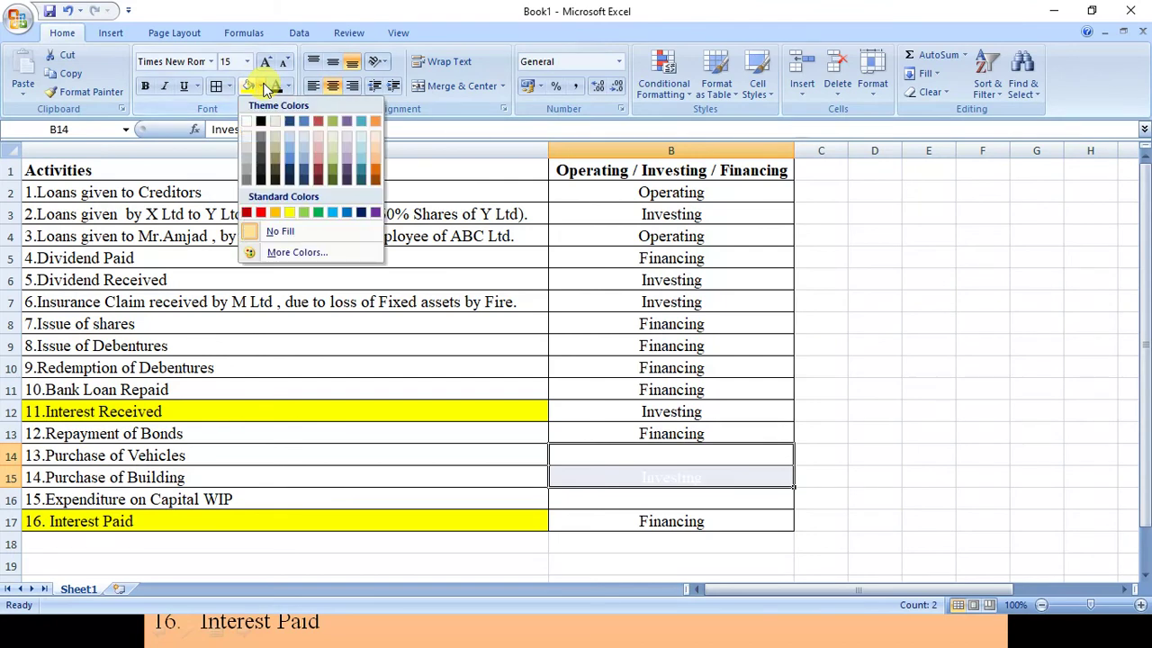
pyautogui.click(278, 90)
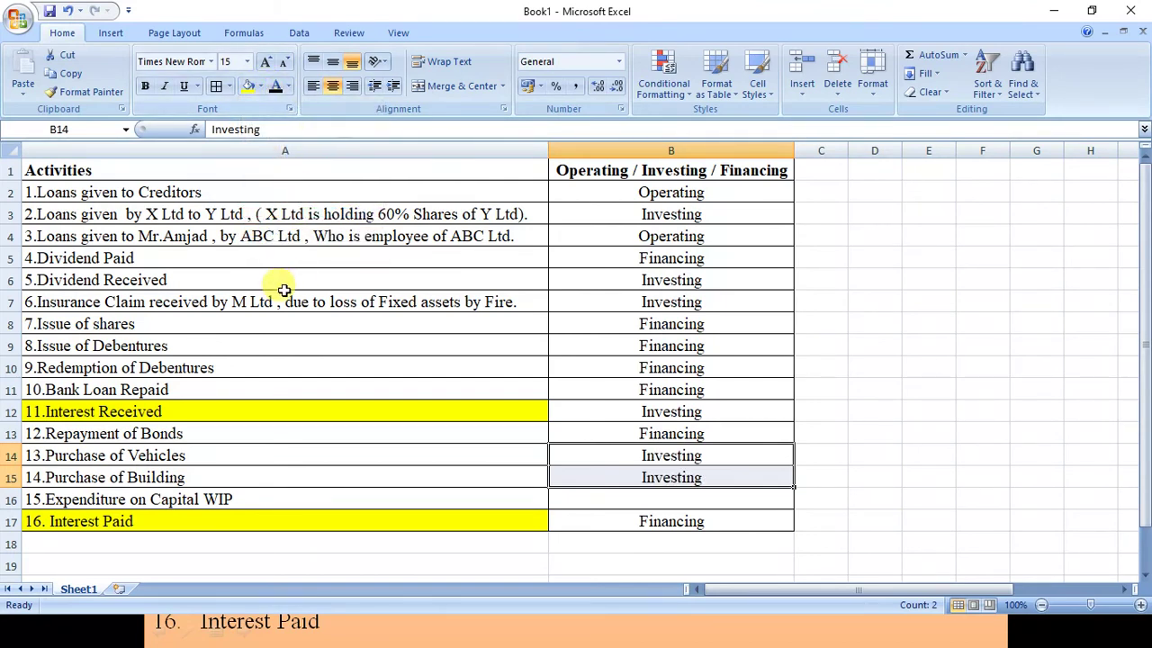
# Reveal the hidden classification of Expenditure on Capital WIP in cell B16 with black font color.
pyautogui.click(179, 504)
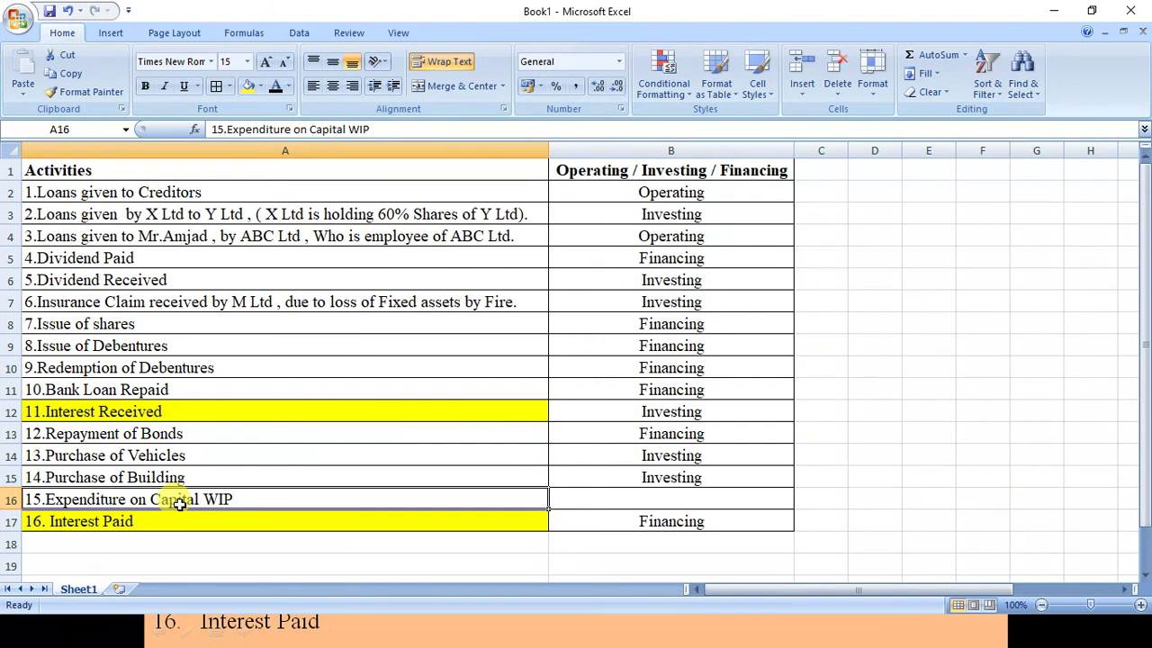
pyautogui.press('Right')
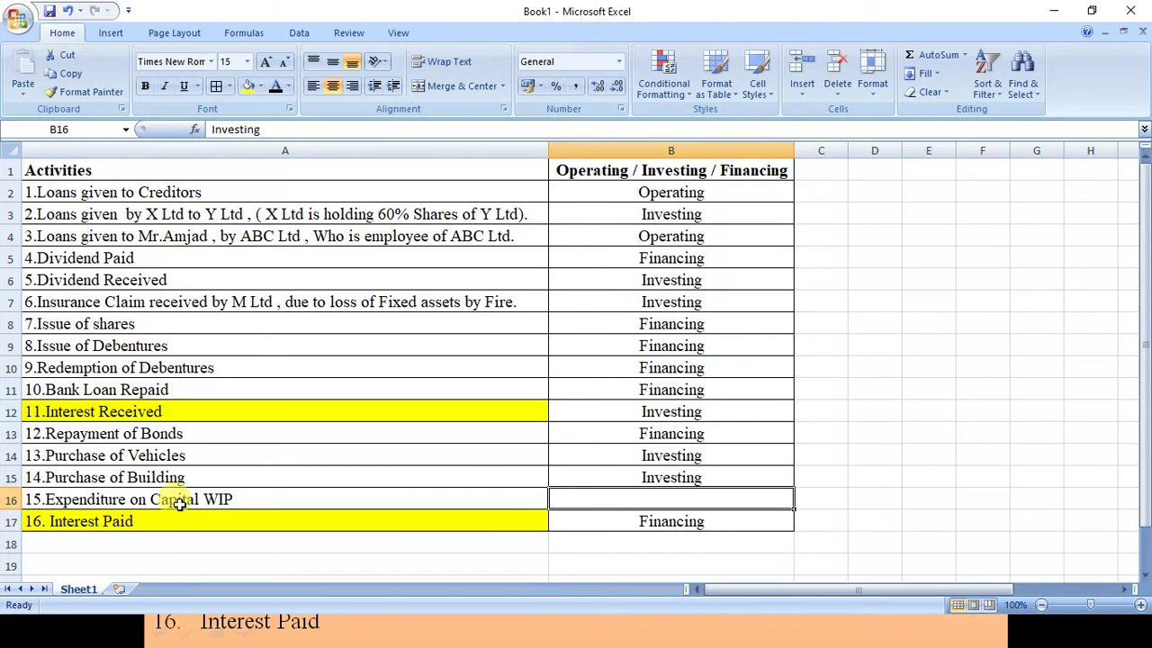
pyautogui.click(275, 89)
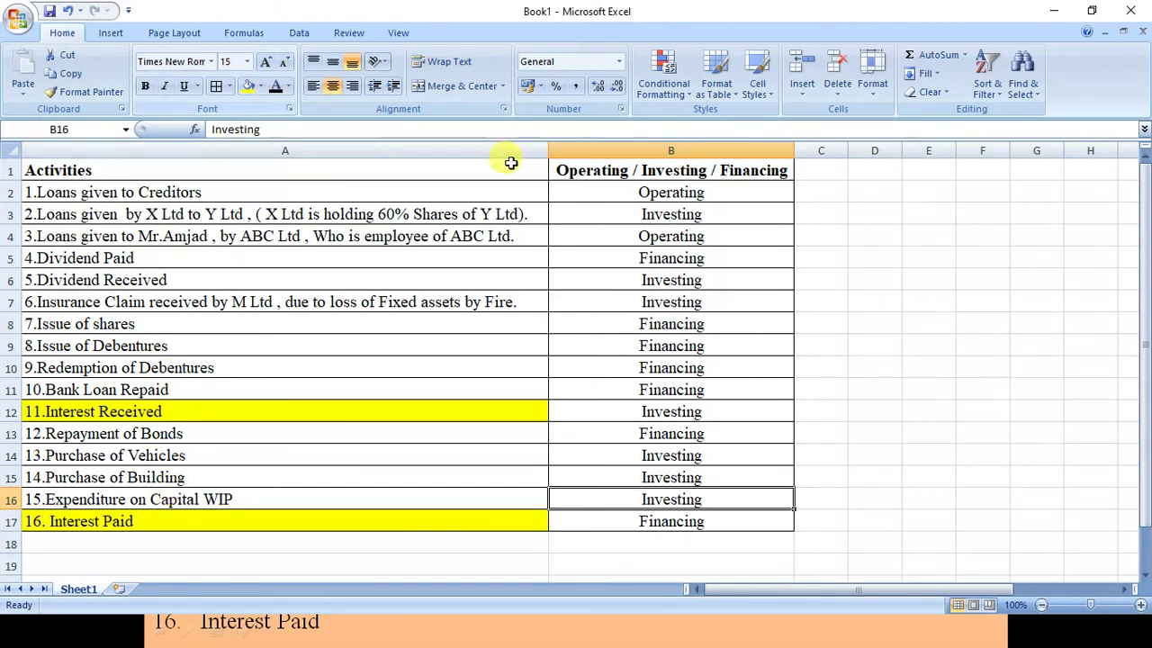